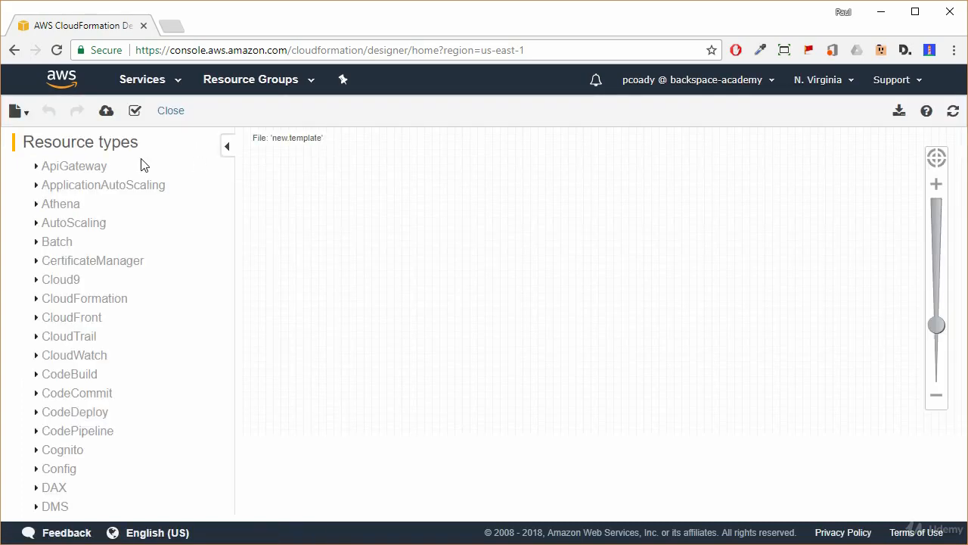
- Open the existing BackSpace.template file from the local Resources folder
click(28, 115)
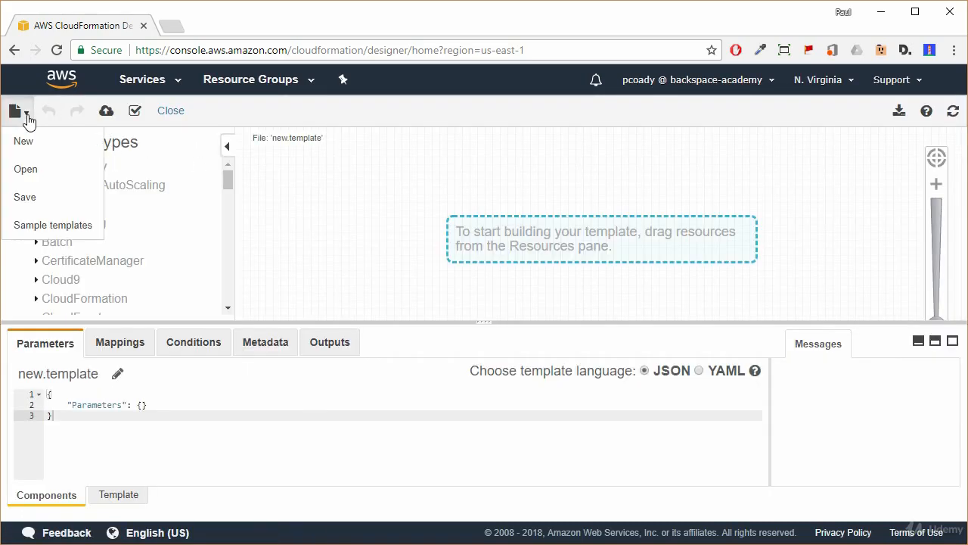
click(25, 169)
click(385, 203)
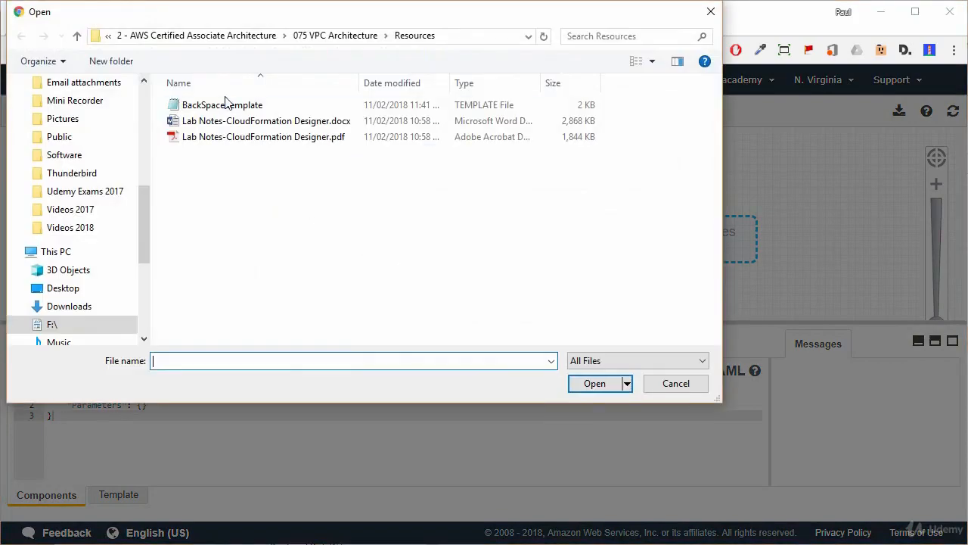
double_click(228, 106)
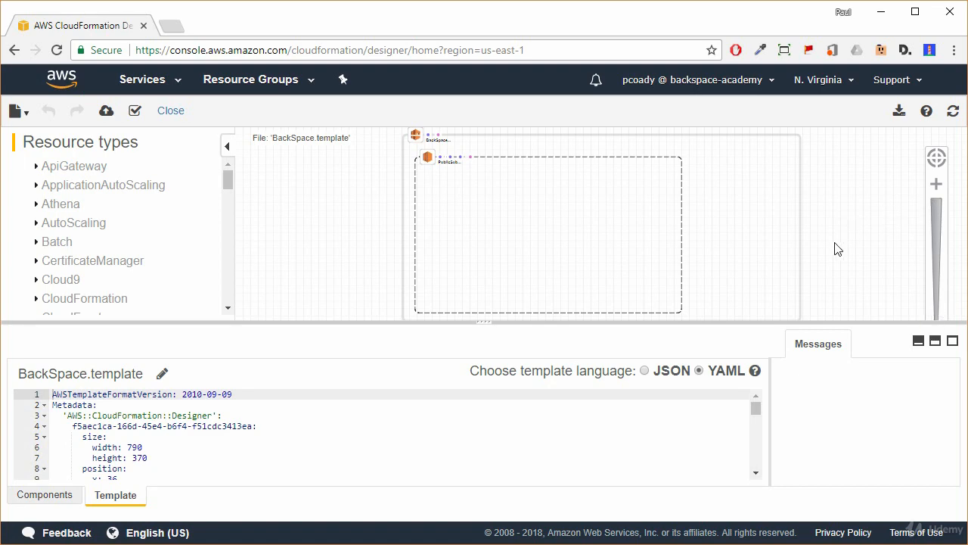
- Add an EC2 InternetGateway above the BackSpace VPC and connect it to the VPC with a VPCGatewayAttachment
scroll(835, 248, up, 2)
drag(829, 176, 866, 245)
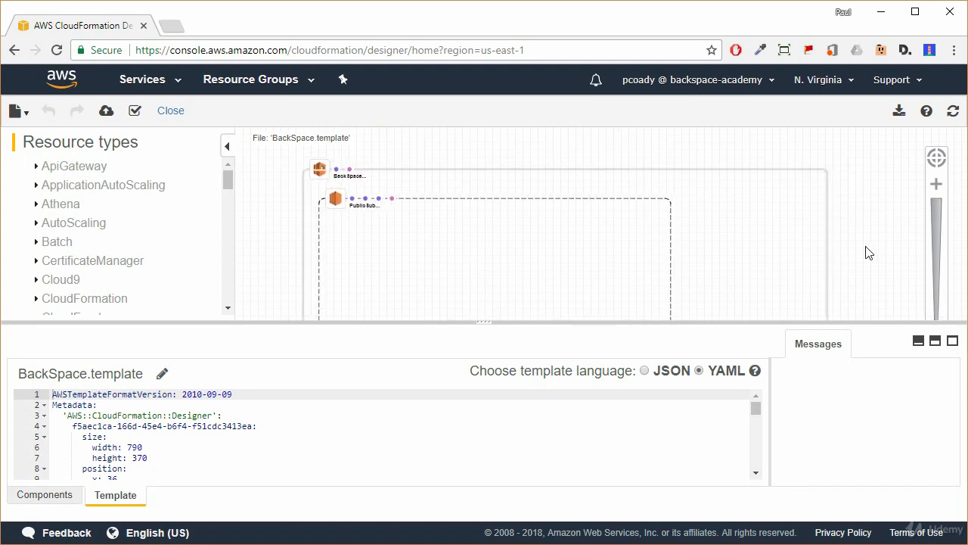
scroll(865, 245, up, 1)
drag(843, 199, 886, 242)
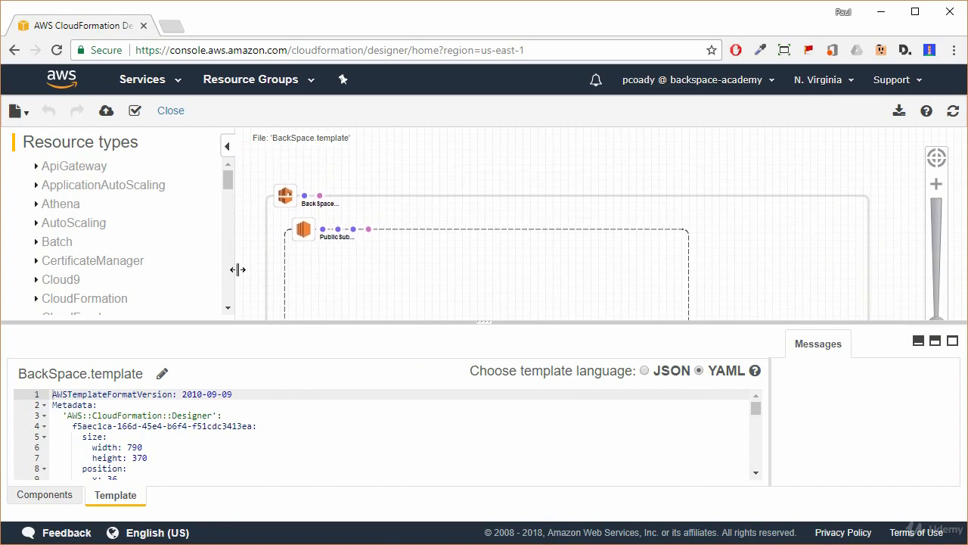
scroll(231, 283, down, 4)
scroll(232, 290, down, 3)
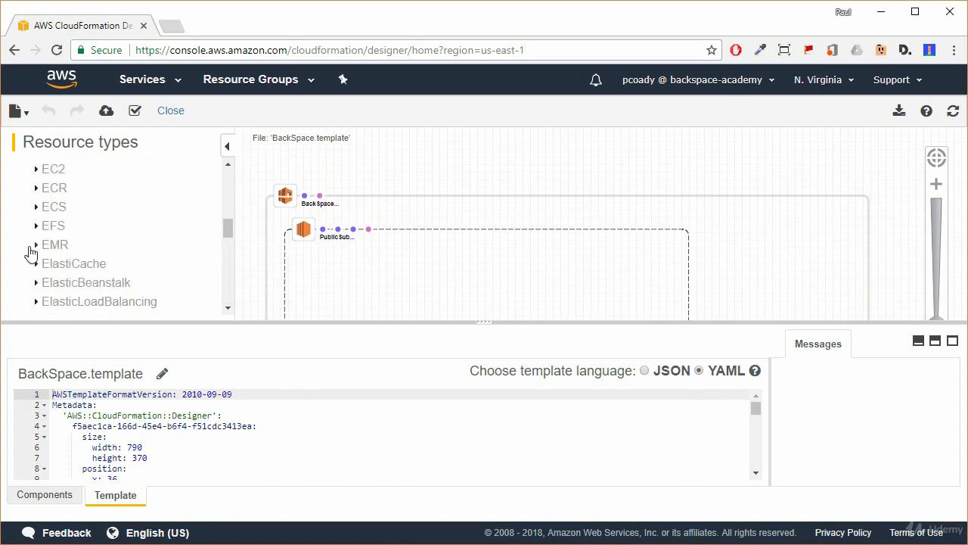
click(33, 167)
scroll(231, 287, down, 4)
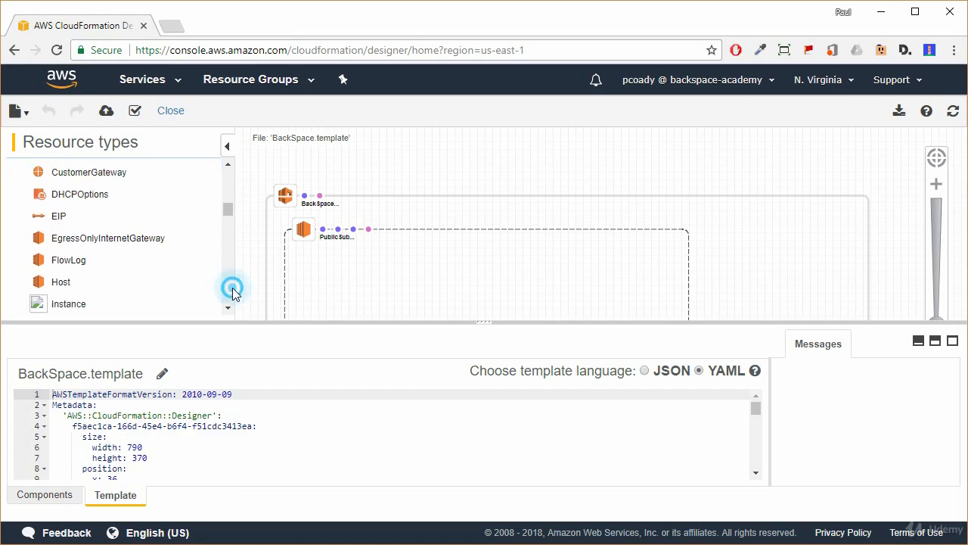
drag(76, 204, 493, 156)
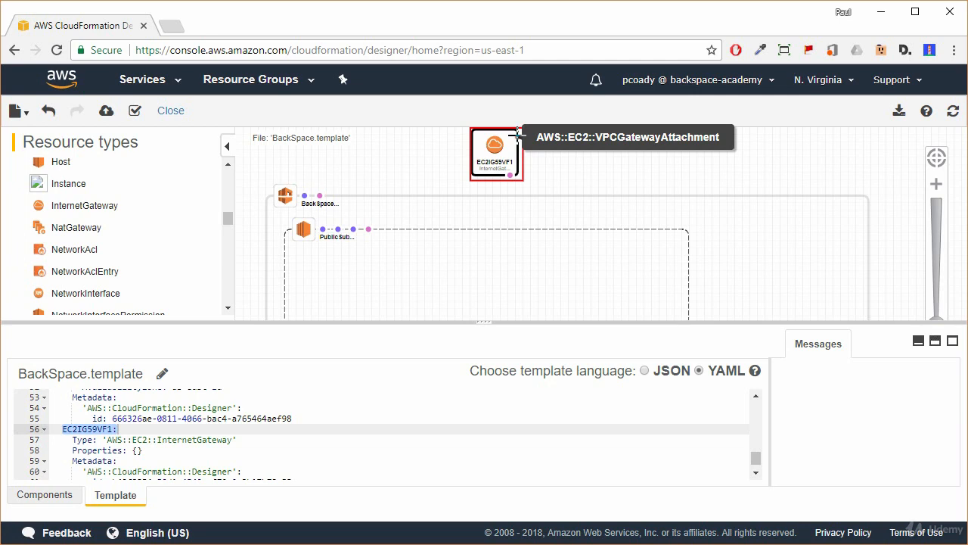
drag(517, 134, 524, 137)
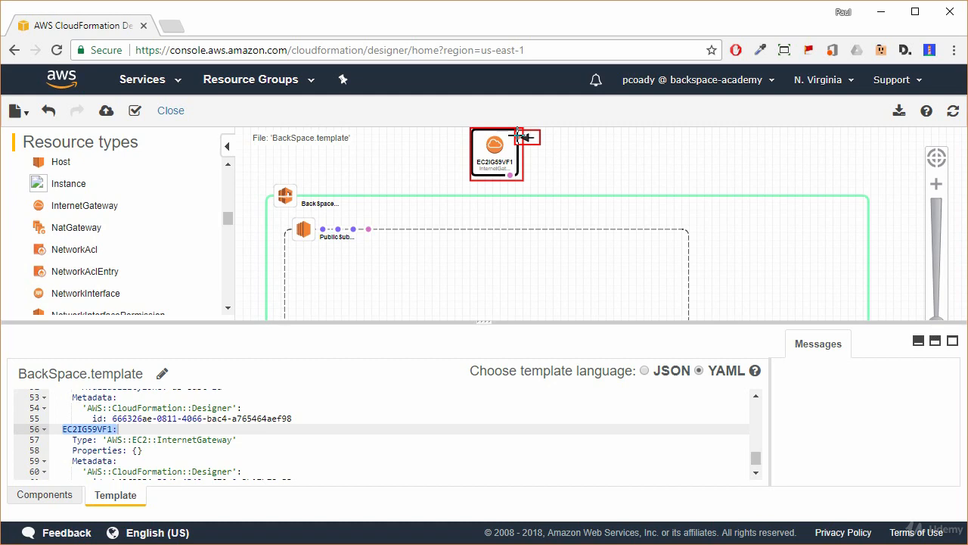
drag(519, 137, 286, 195)
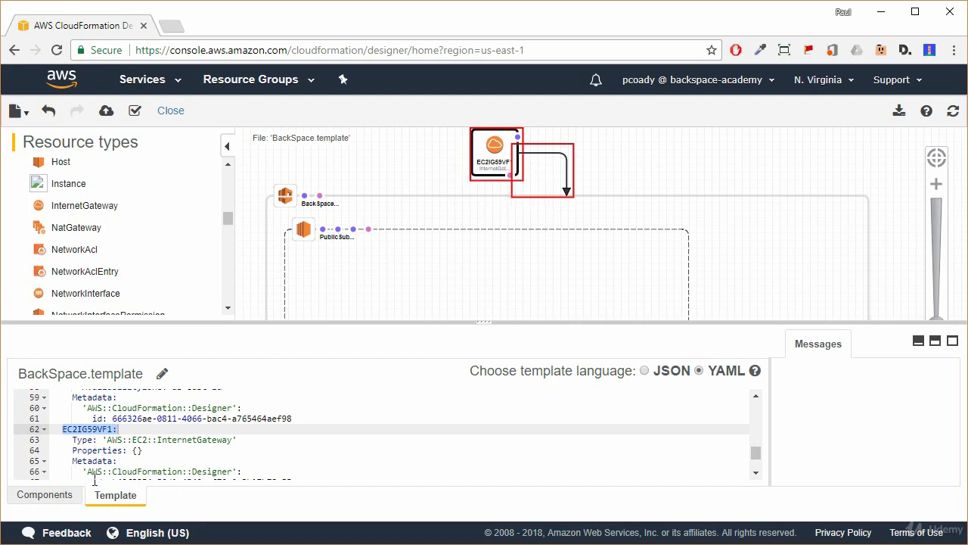
- Examine the internet gateway's properties and the template code for the VPCGatewayAttachment, including its VPC and gateway references
click(56, 497)
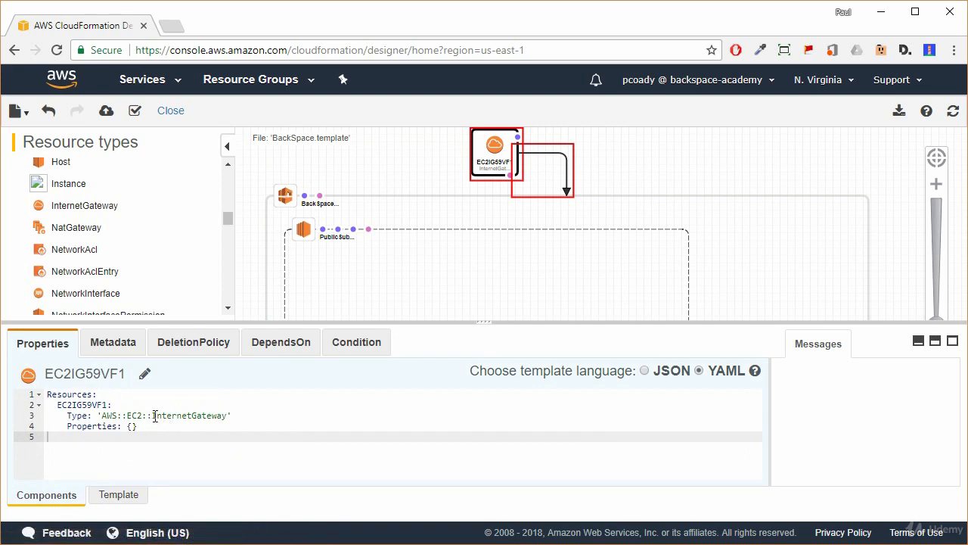
click(118, 496)
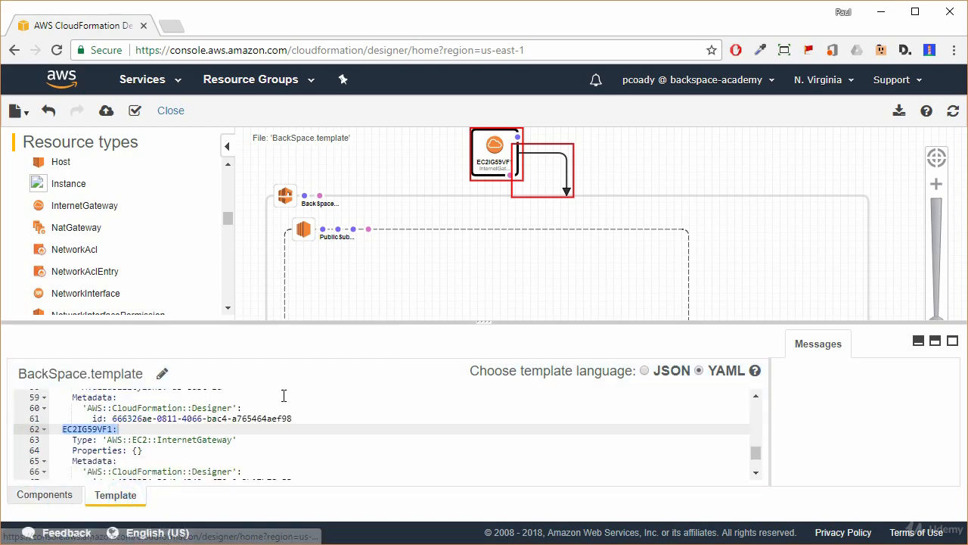
click(952, 341)
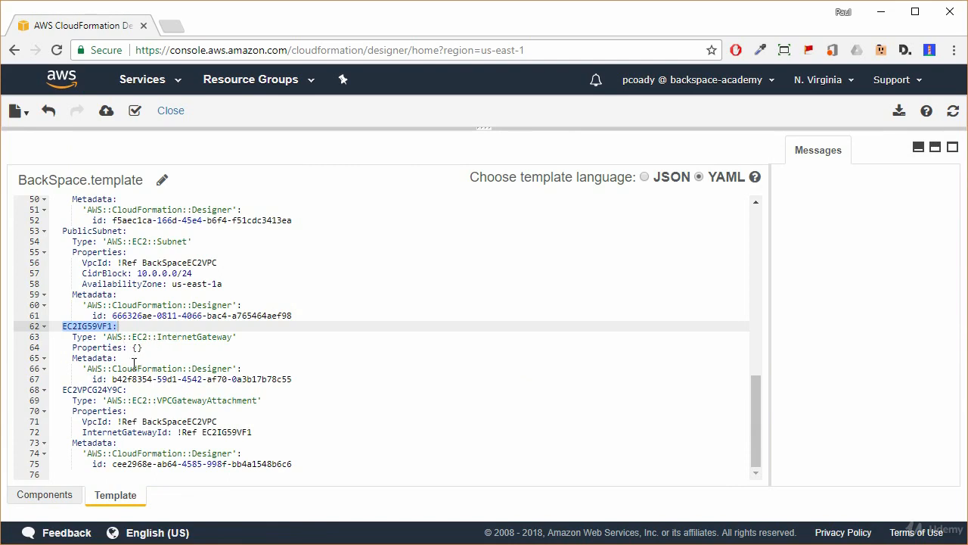
click(130, 388)
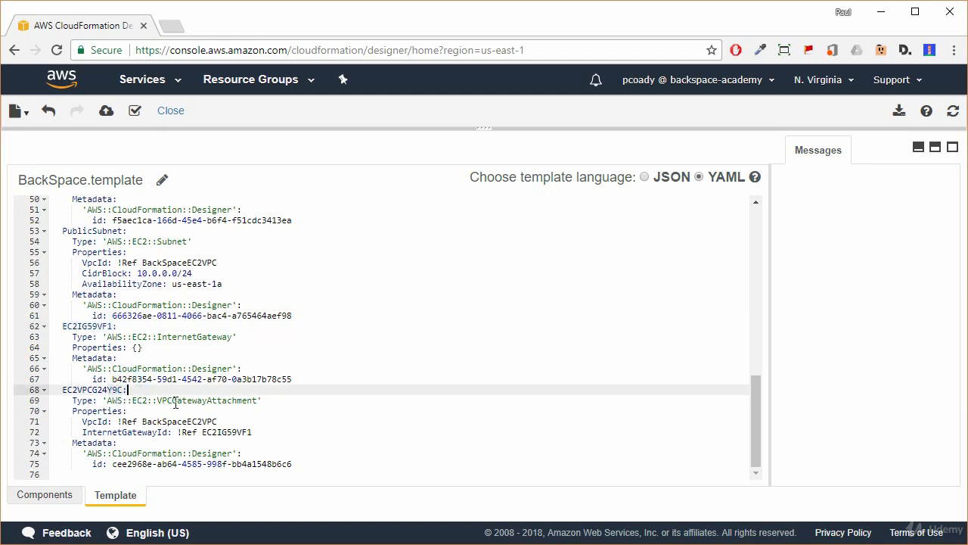
drag(157, 401, 258, 401)
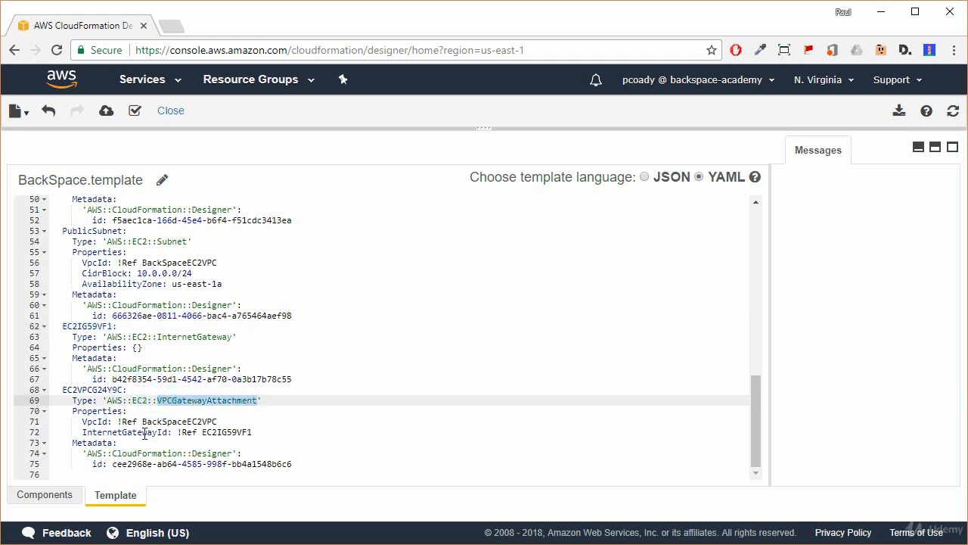
click(202, 432)
double_click(203, 432)
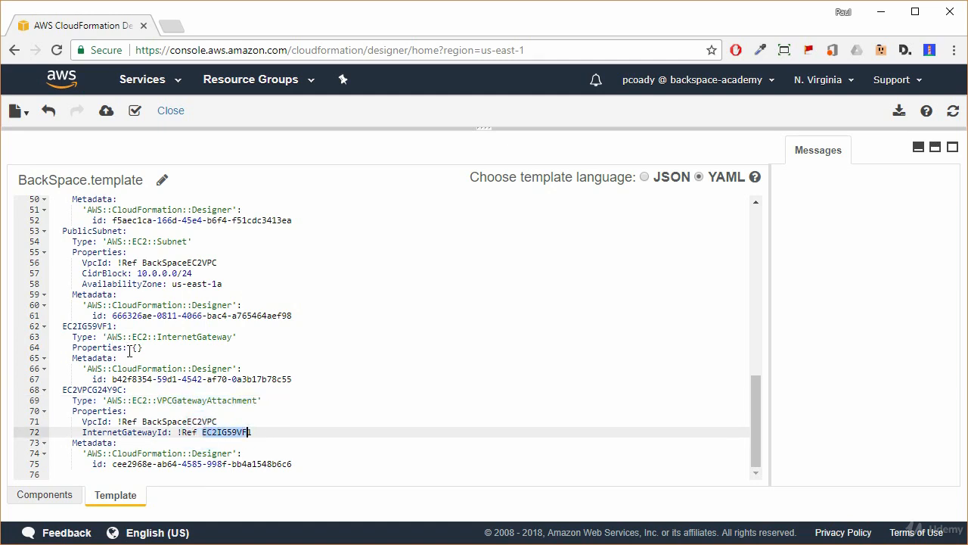
click(936, 148)
- Rename the internet gateway as BackSpaceEC2IG and refresh the diagram
click(684, 156)
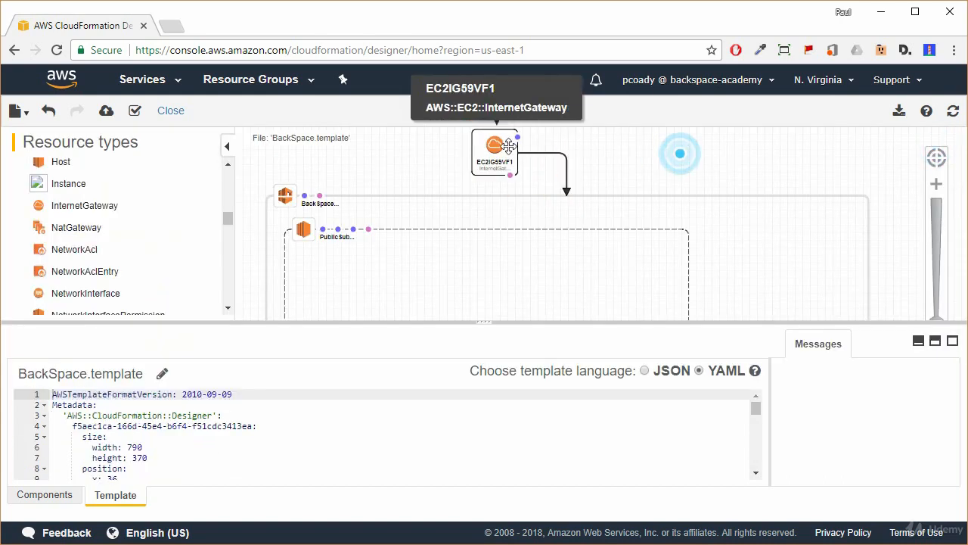
click(498, 152)
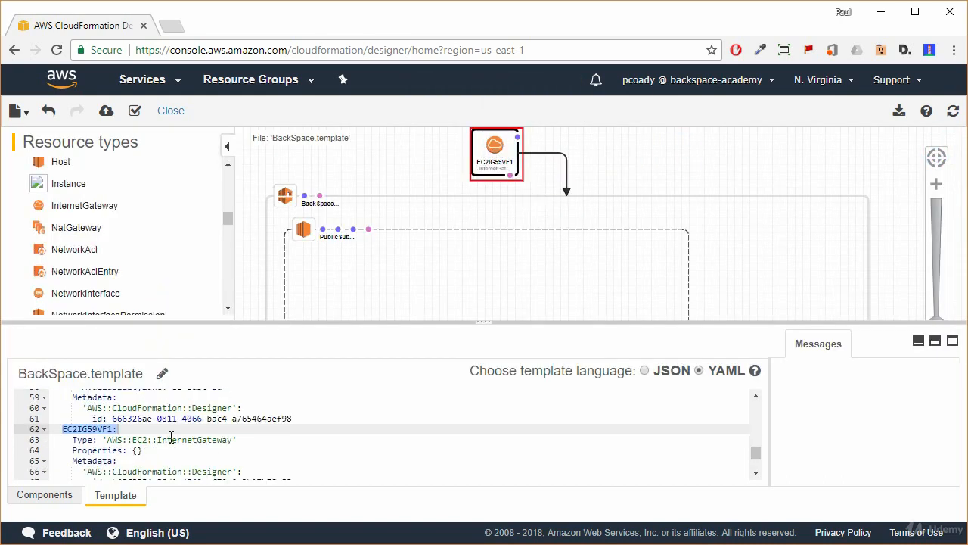
click(46, 496)
click(102, 373)
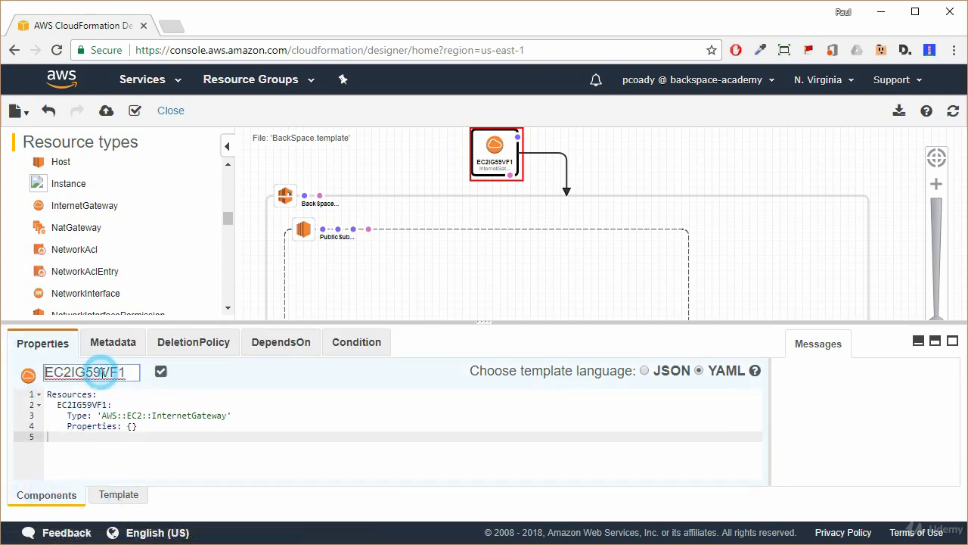
drag(85, 372, 151, 376)
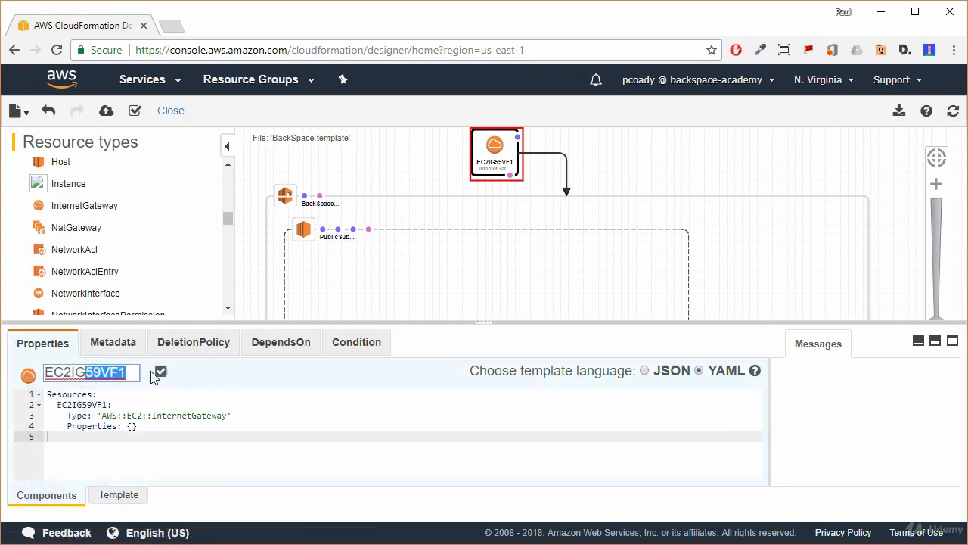
key(BackSpace)
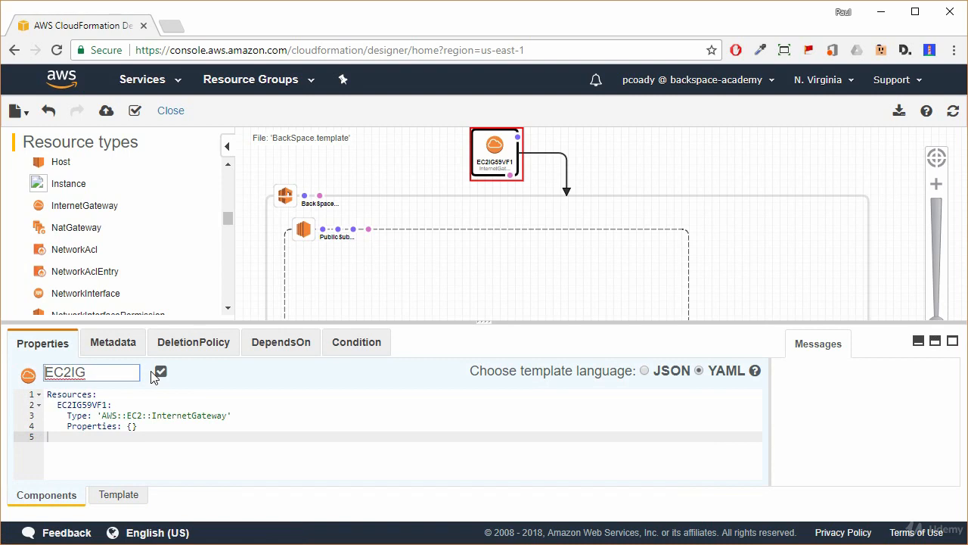
text(BackSpac)
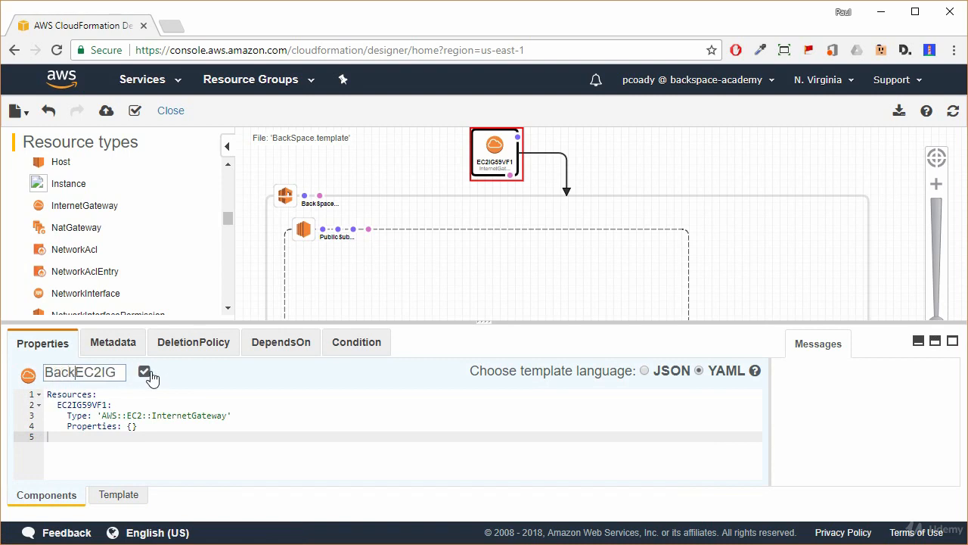
text(e)
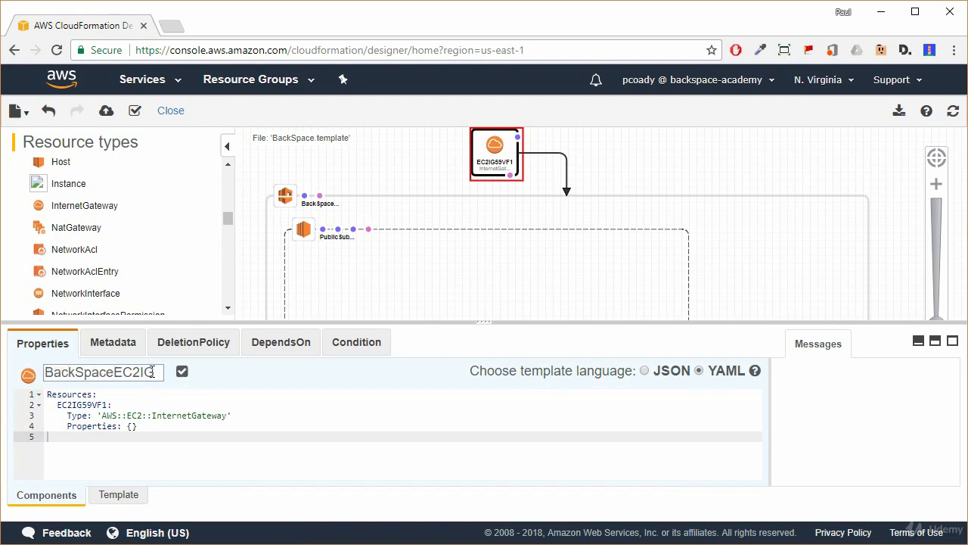
click(181, 371)
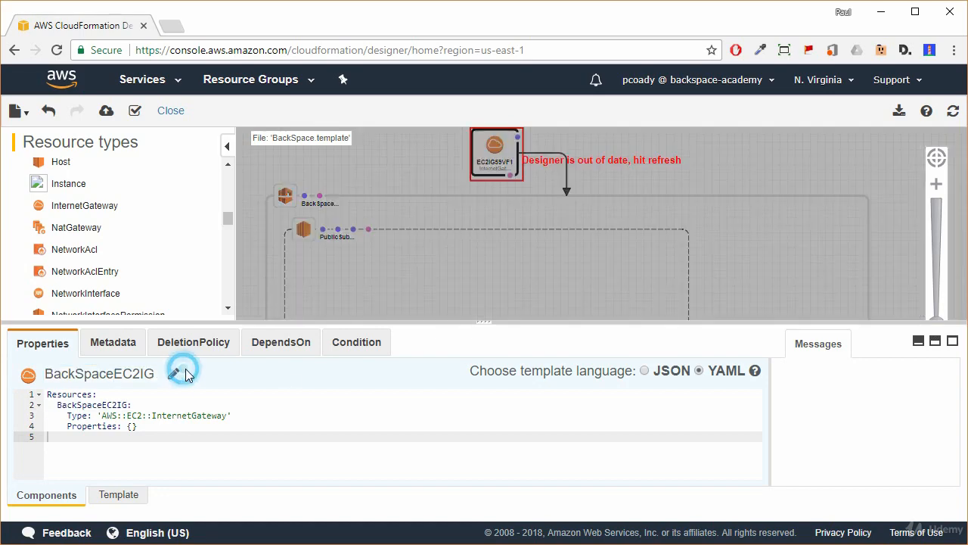
click(953, 112)
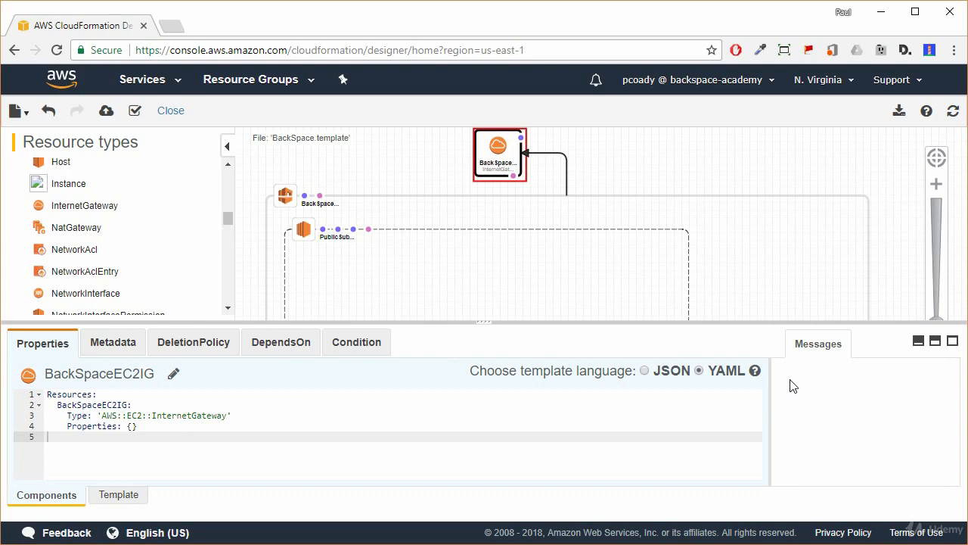
- Check the renamed gateway in the full template code and the VpcId and InternetGatewayId references in the gateway attachment
click(119, 495)
click(953, 340)
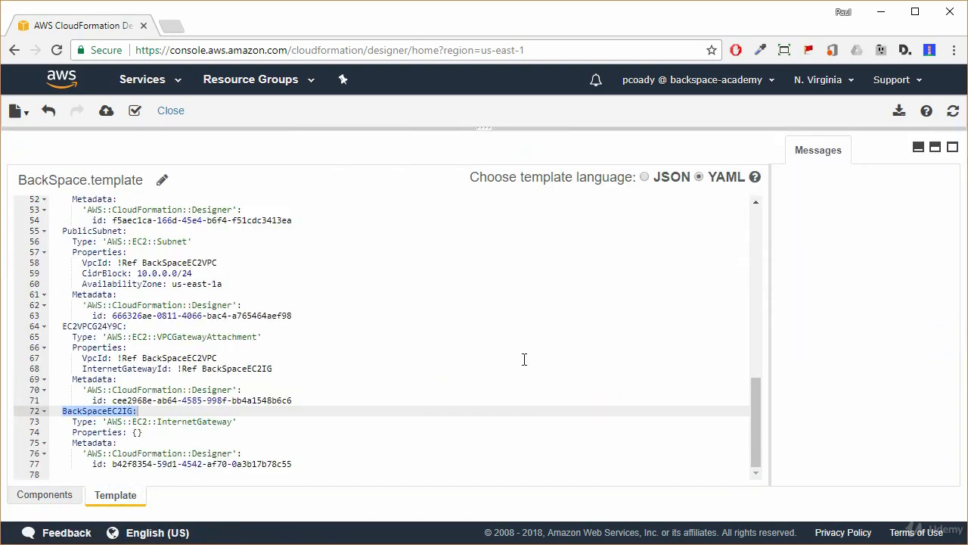
click(138, 412)
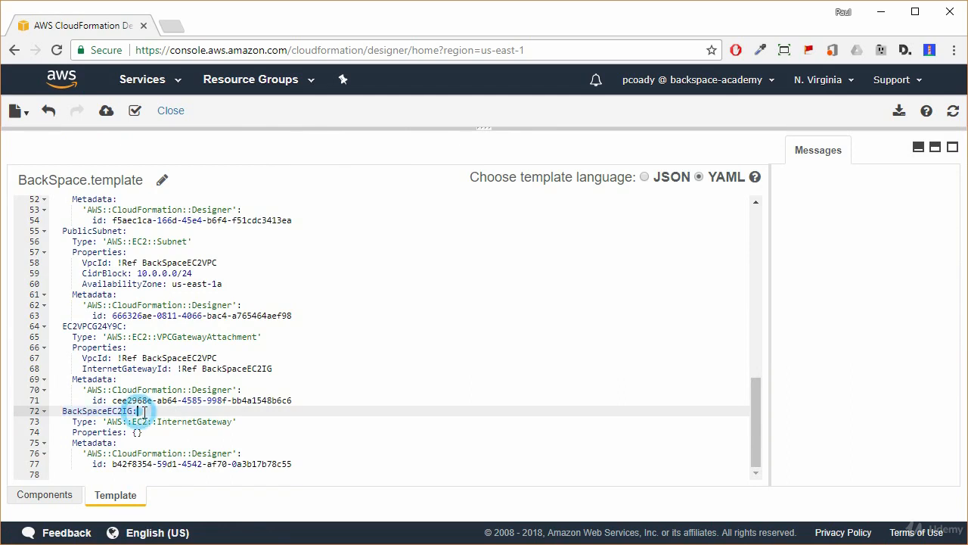
drag(154, 412, 62, 412)
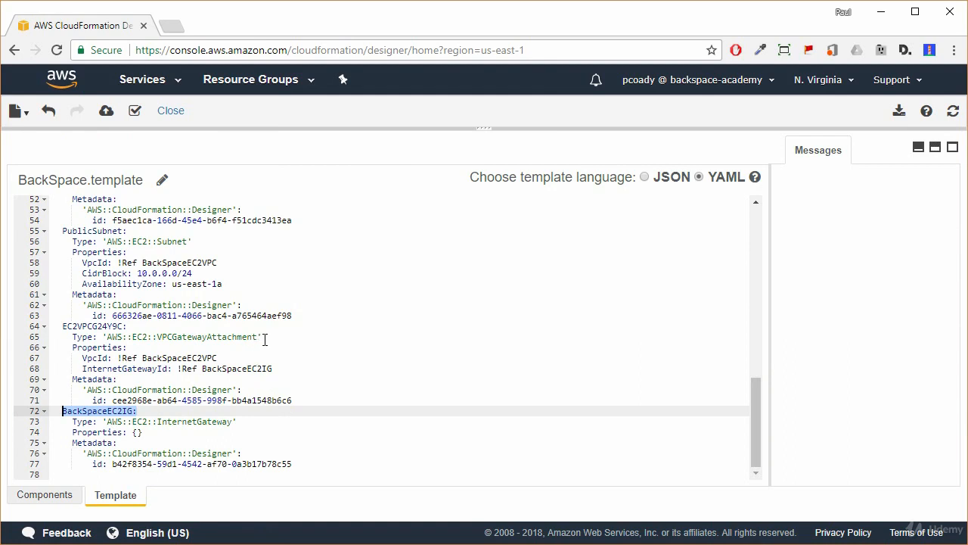
drag(262, 337, 219, 358)
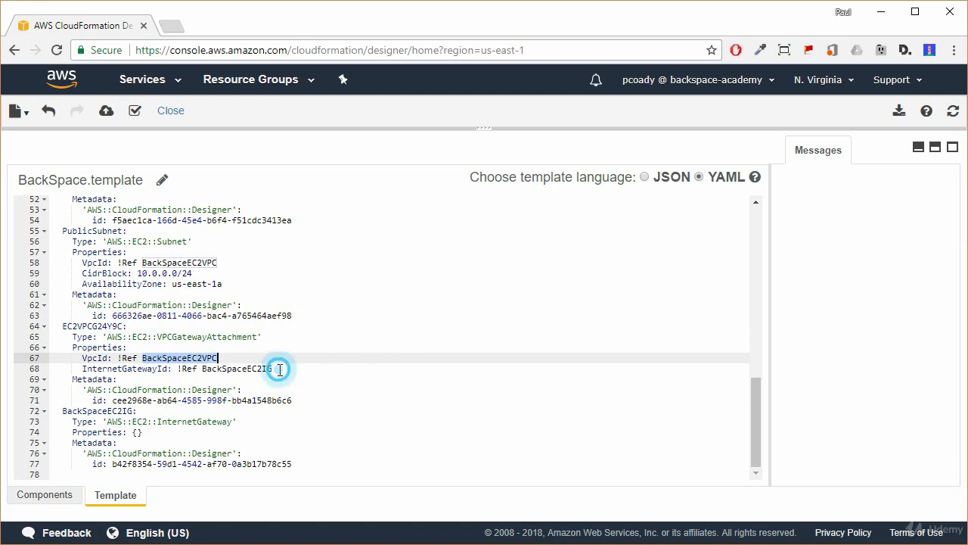
drag(274, 369, 202, 369)
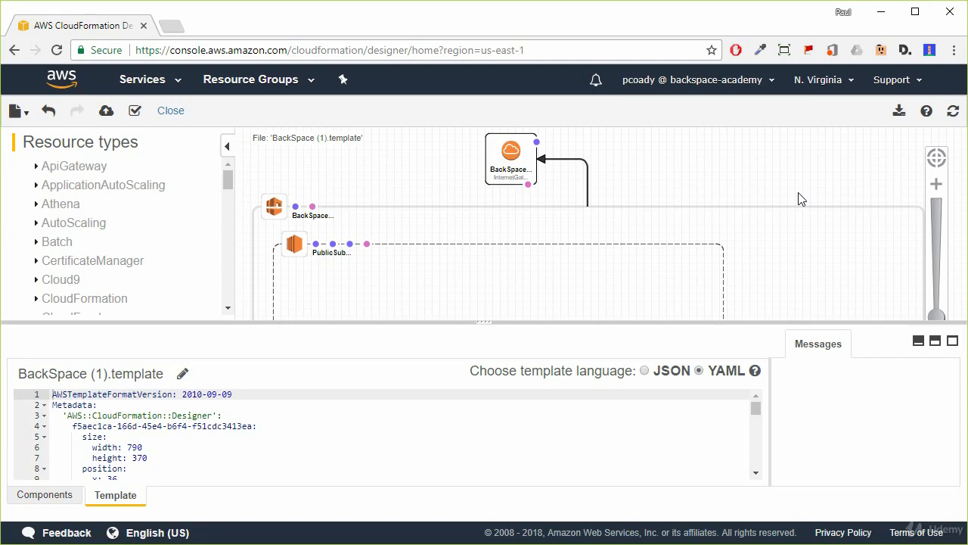
- Try to place an EC2 RouteTable inside the BackSpace VPC, at the right edge of the public subnet
click(227, 272)
click(227, 272)
click(34, 167)
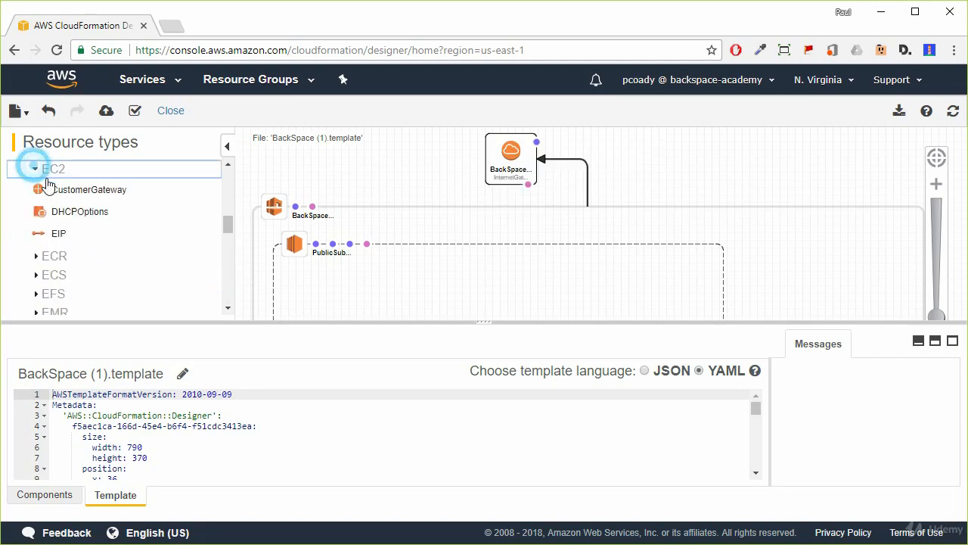
click(230, 291)
click(230, 291)
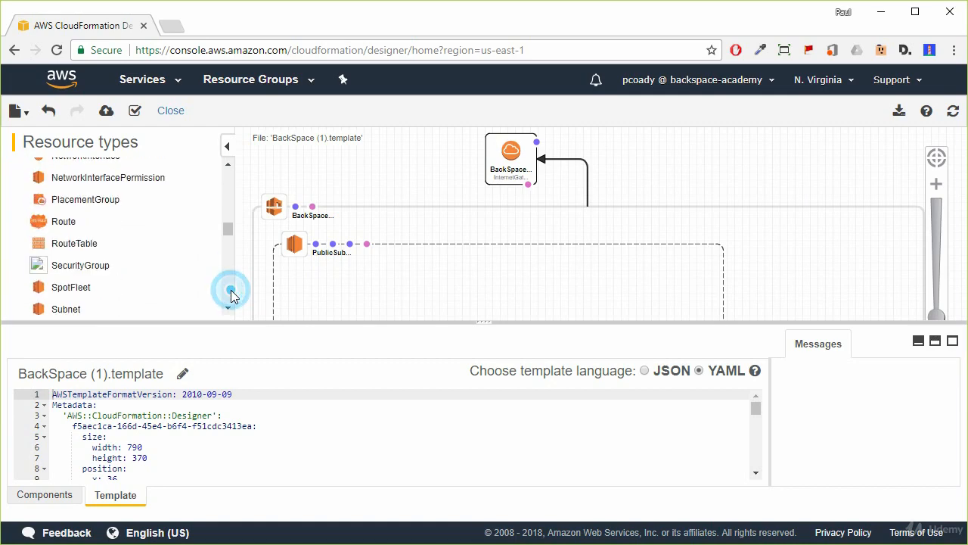
click(227, 189)
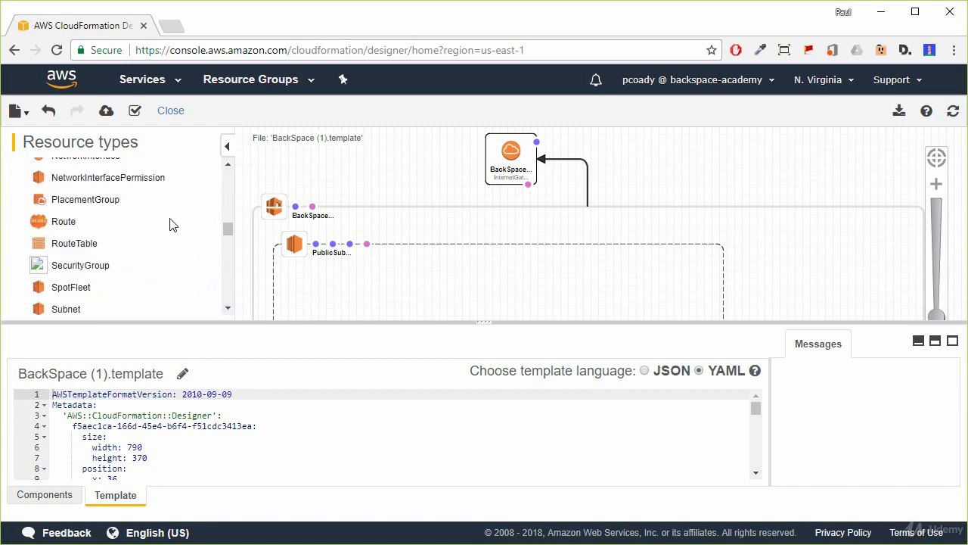
drag(73, 250, 711, 288)
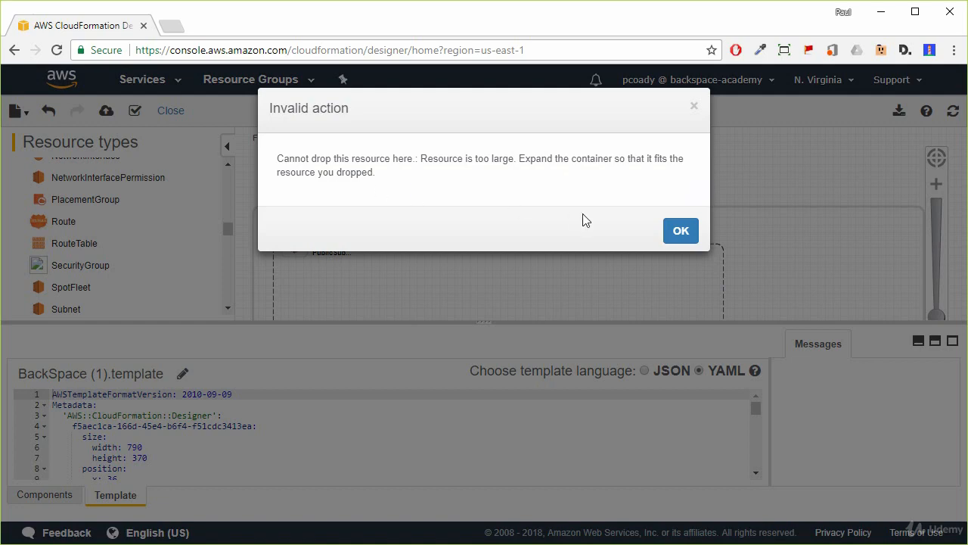
click(681, 232)
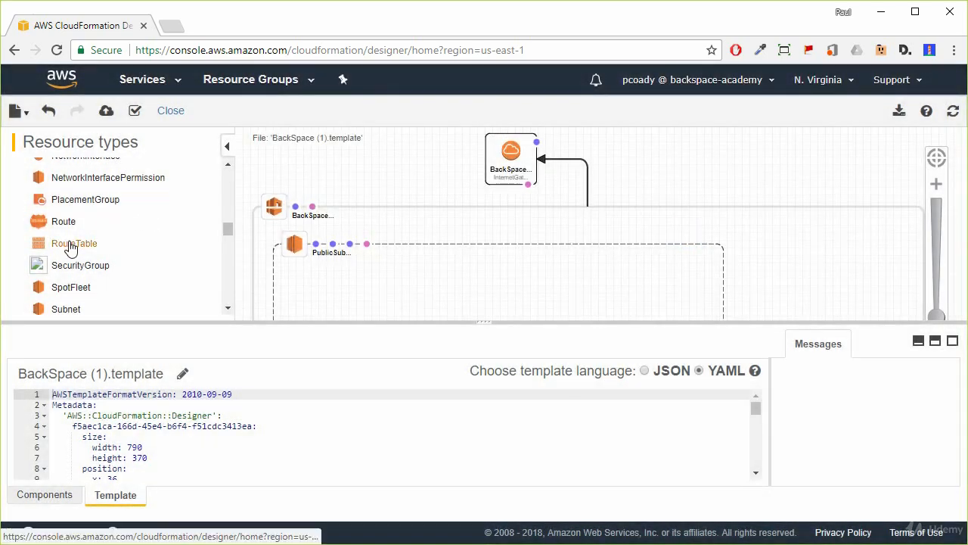
- Add an EC2 RouteTable to the diagram and position it inside the public subnet, near its right edge
drag(72, 244, 714, 279)
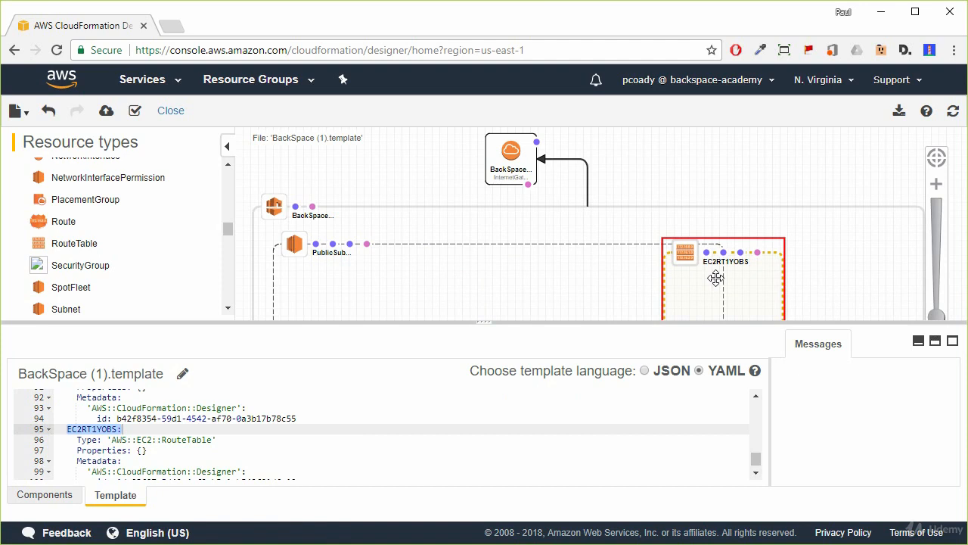
drag(715, 278, 604, 293)
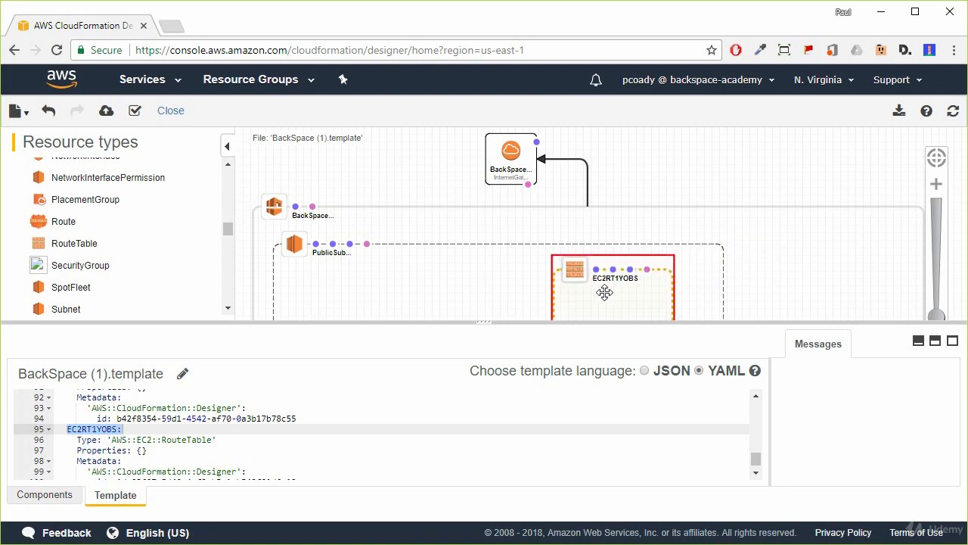
drag(606, 294, 640, 294)
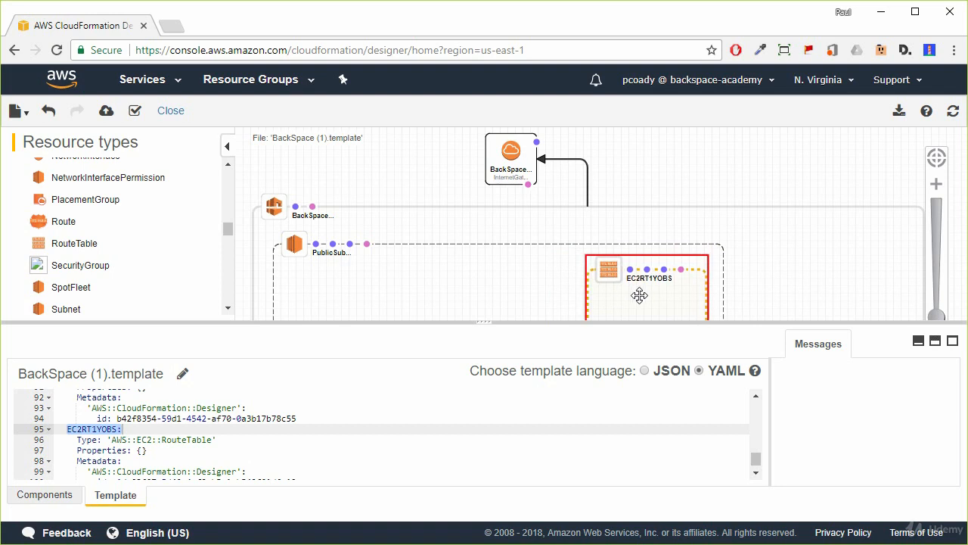
- Rename the new route table as BackSpaceEC2RT and refresh the diagram
click(60, 495)
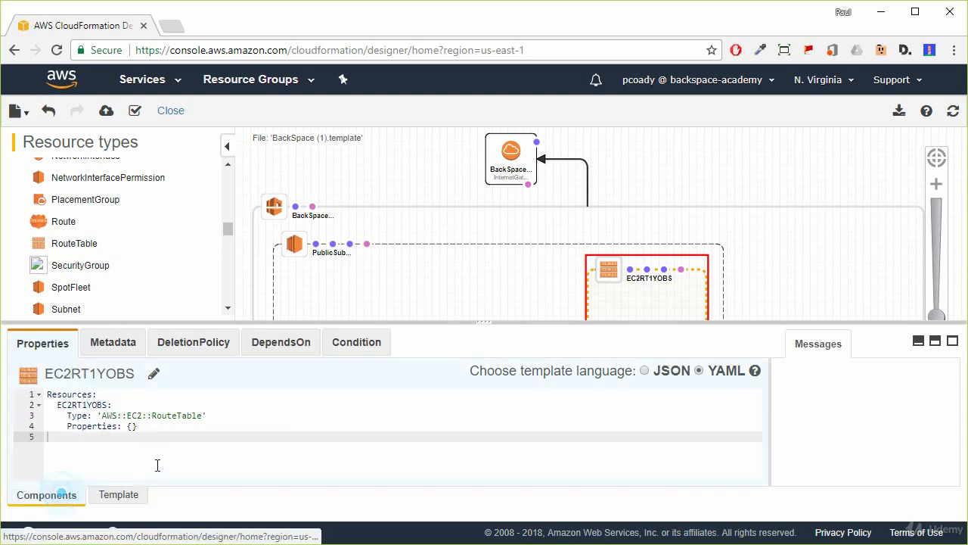
click(153, 374)
drag(92, 371, 255, 383)
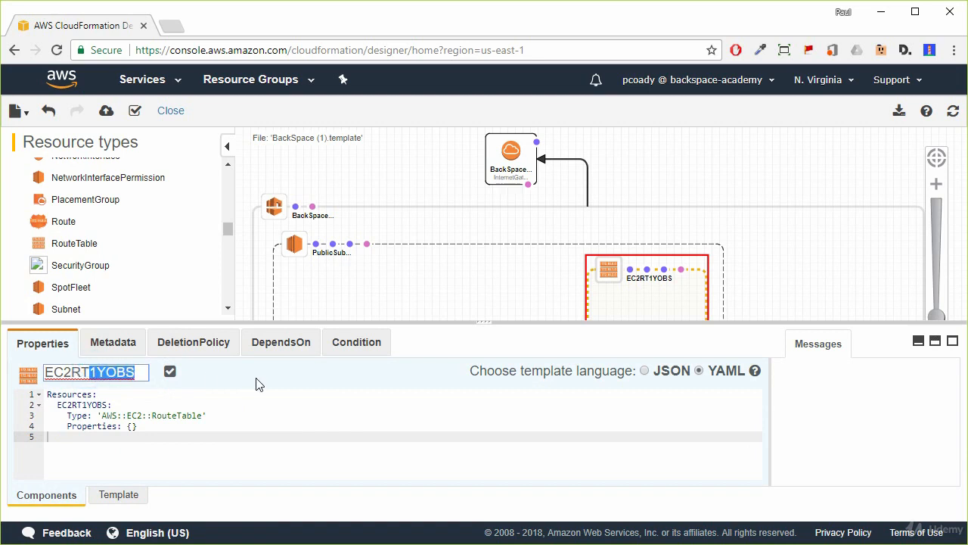
key(BackSpace)
key(Home)
text(BackS)
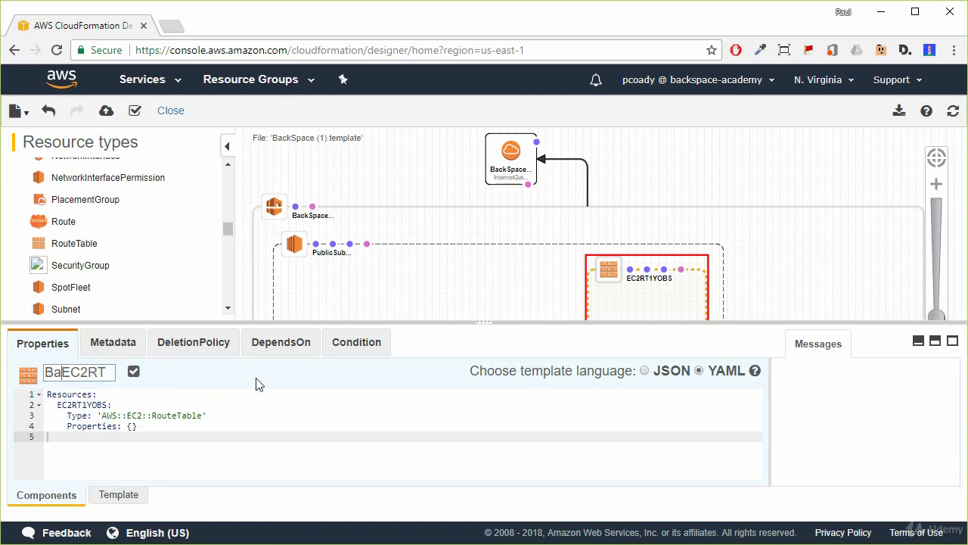
text(pace)
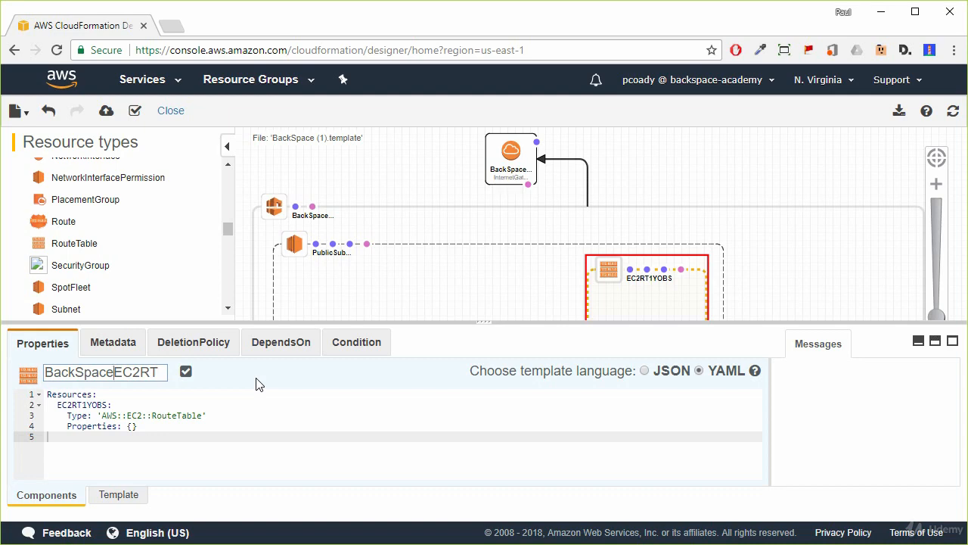
click(186, 373)
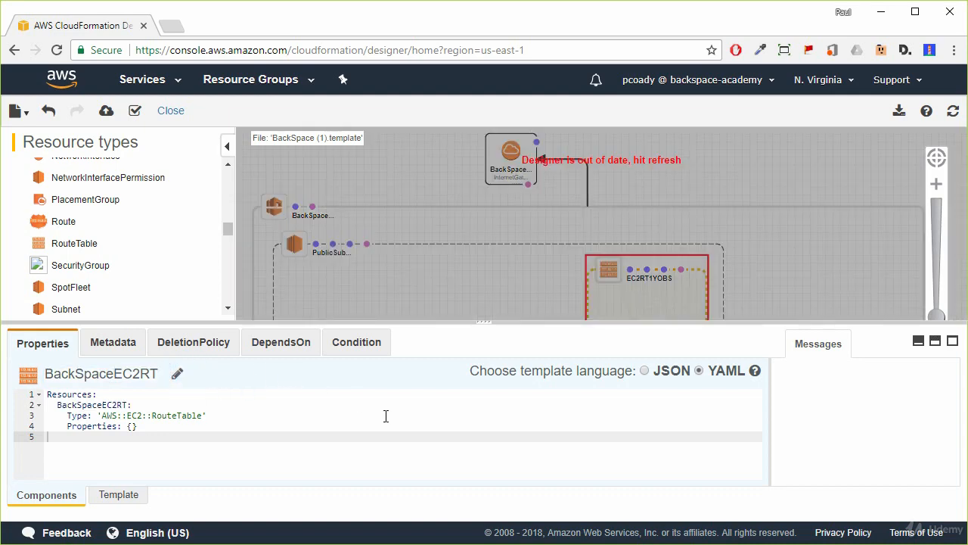
click(954, 111)
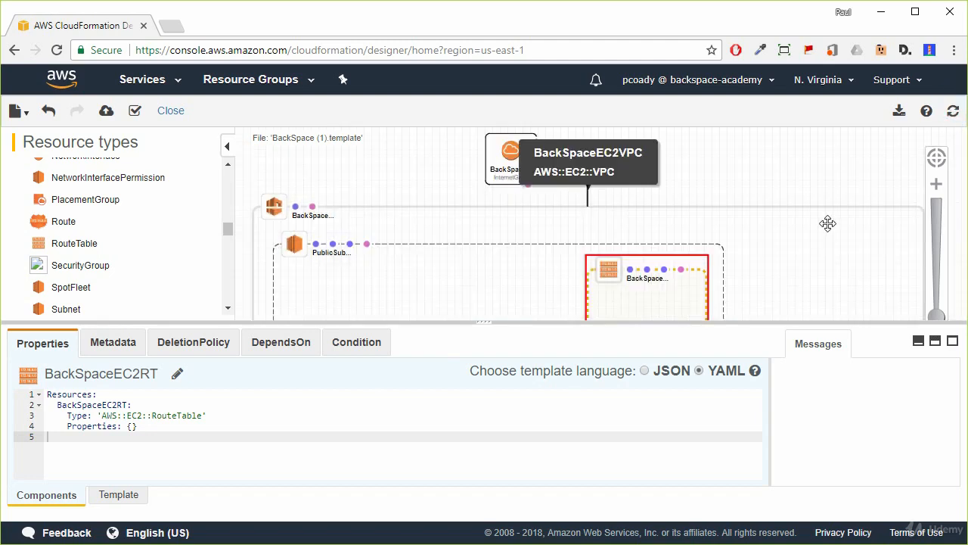
- Connect the route table to PublicSubnet through SubnetRouteTableAssociation and to the BackSpace VPC through its VpcId property
click(919, 342)
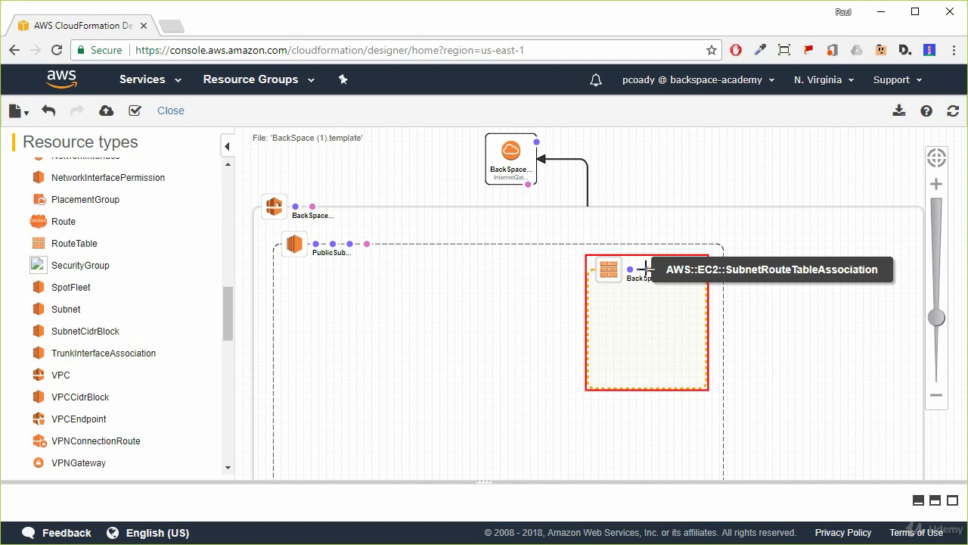
drag(645, 268, 296, 244)
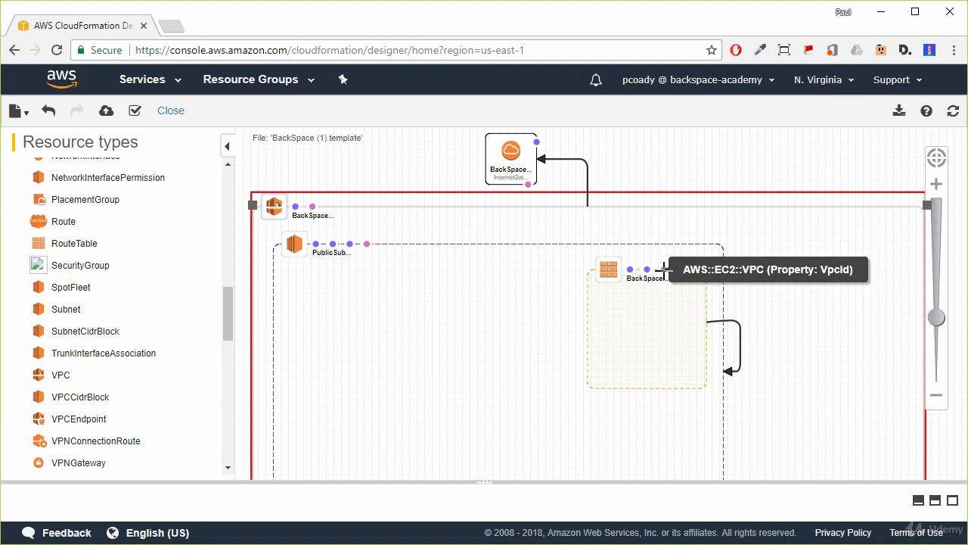
drag(663, 270, 274, 210)
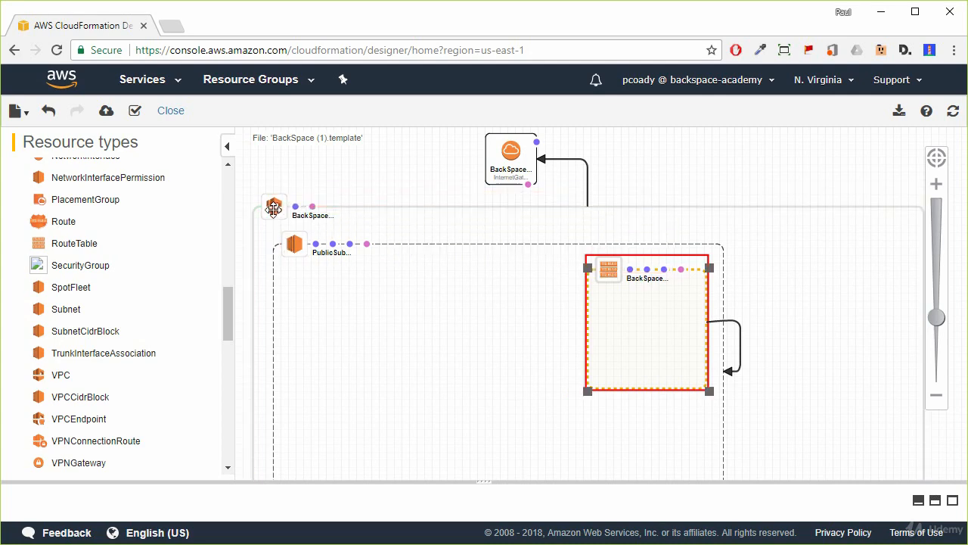
- Check the VpcId reference in the route table's properties code
click(935, 500)
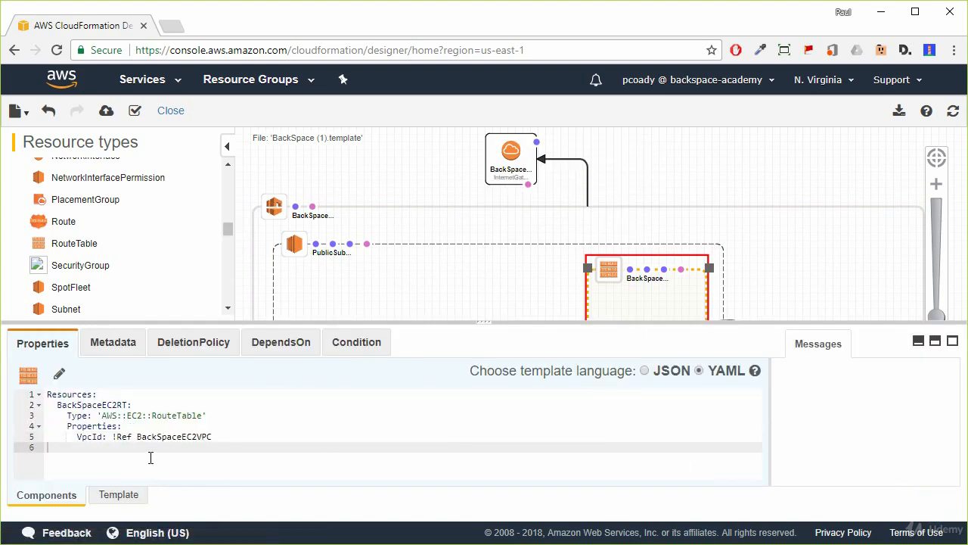
drag(216, 436, 137, 436)
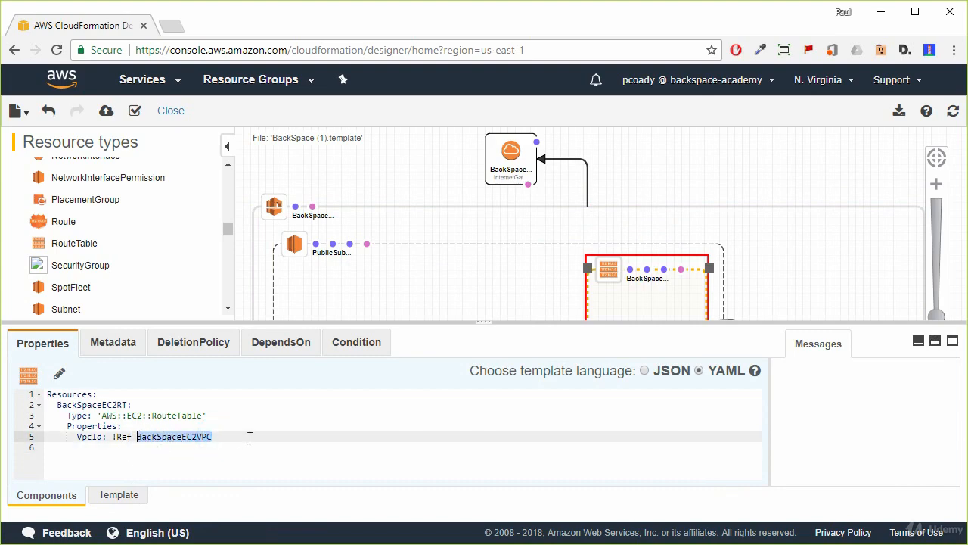
click(273, 446)
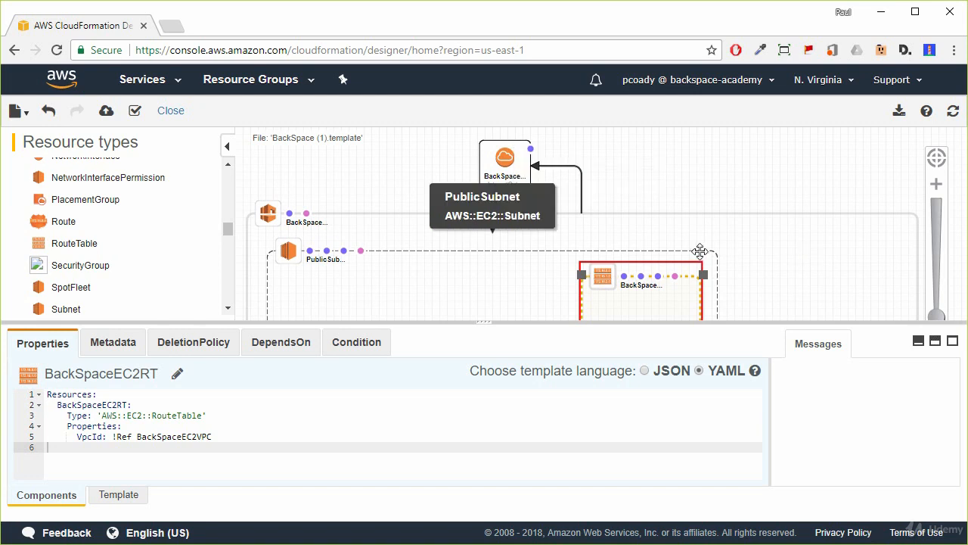
- Add an EC2 Route inside the BackSpaceEC2RT route table and position it within the table's frame
drag(52, 222, 638, 315)
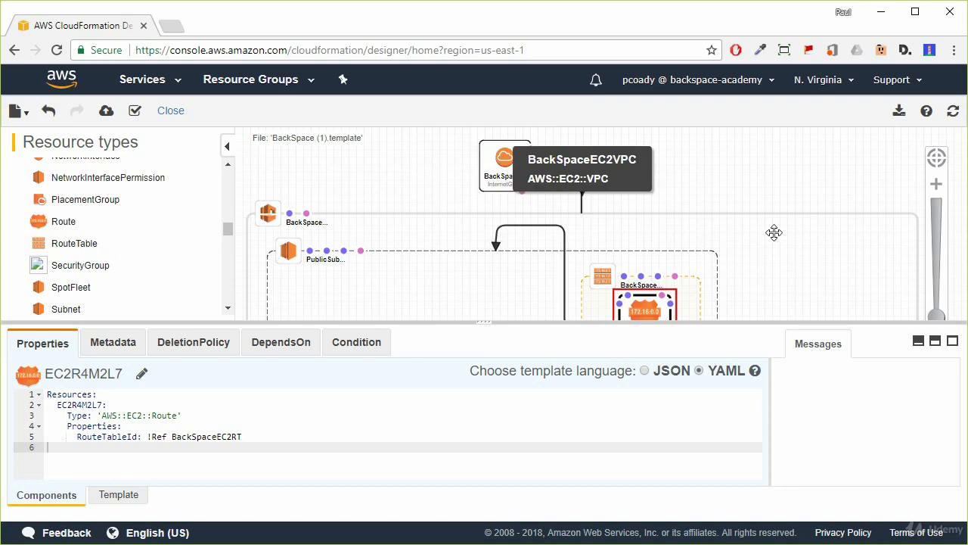
click(957, 291)
scroll(957, 291, down, 2)
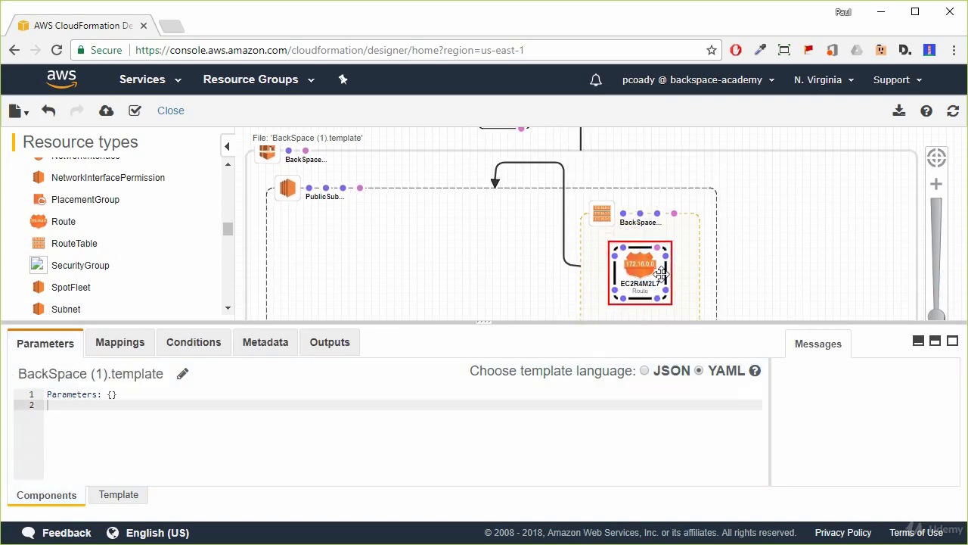
drag(655, 269, 663, 278)
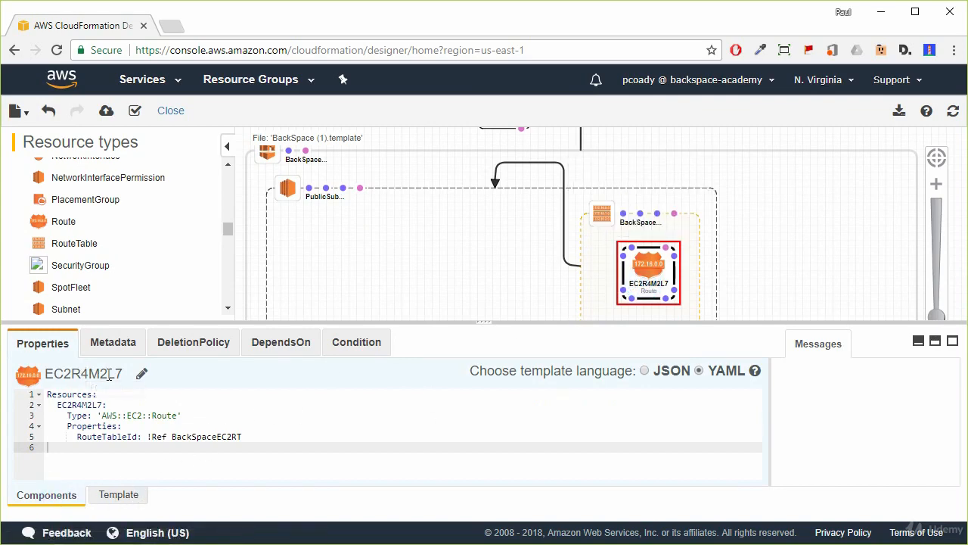
- Rename the new route as PublicRoute and refresh the diagram
click(142, 374)
click(106, 366)
double_click(107, 371)
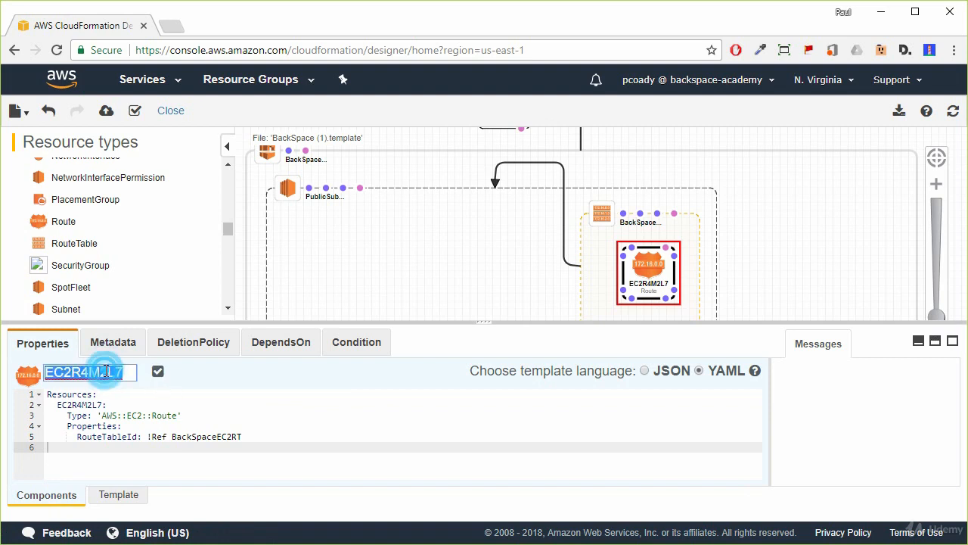
text(Pub)
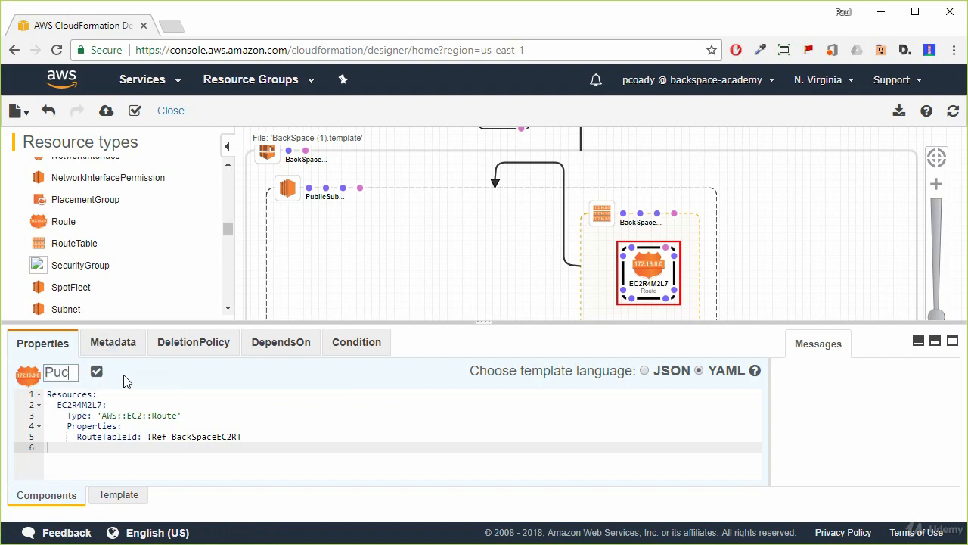
text(licRoute)
click(146, 372)
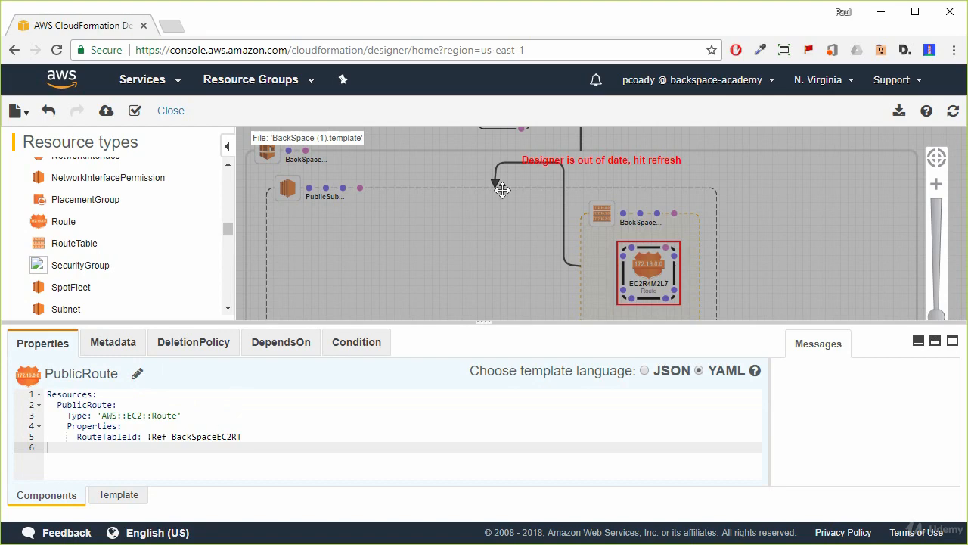
click(953, 111)
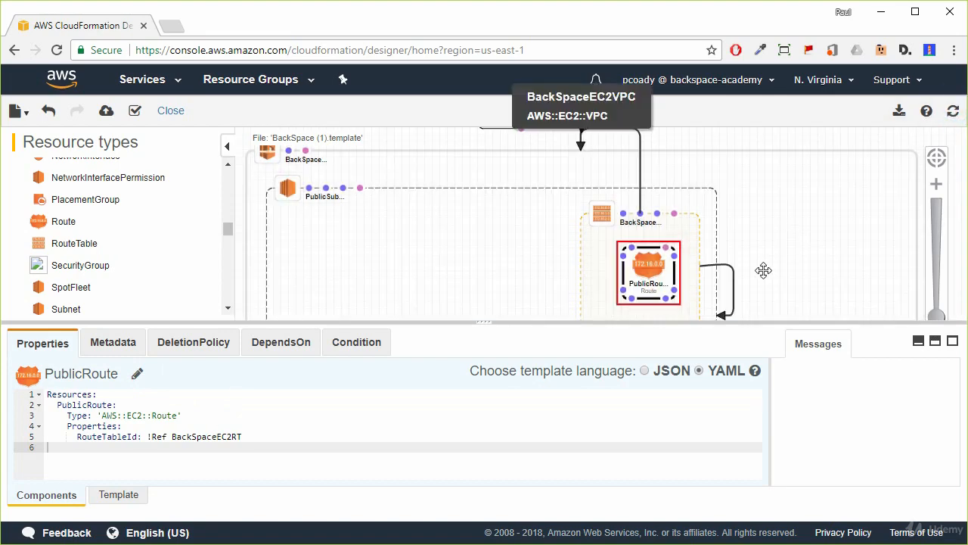
- Create a DependsOn link from PublicRoute to the connection between the internet gateway and the VPC
click(956, 187)
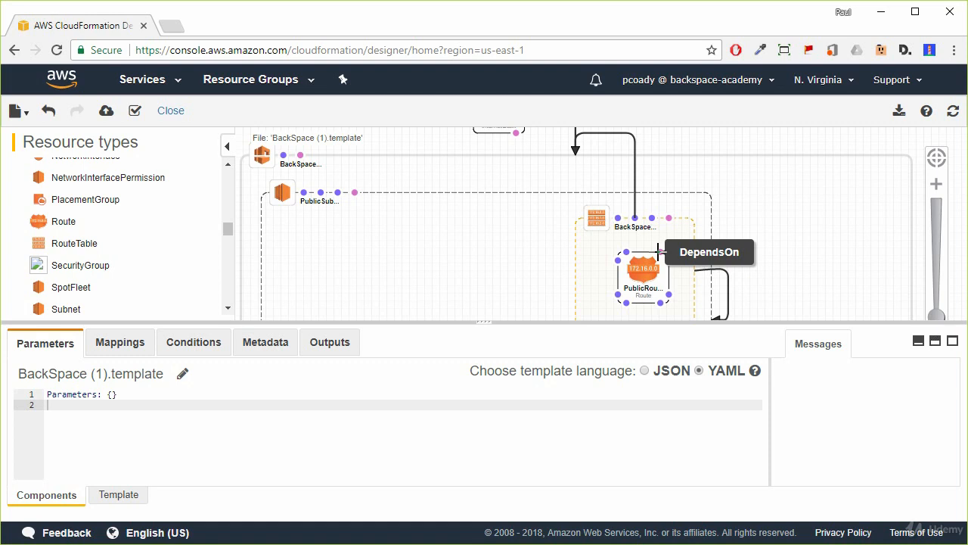
drag(903, 147, 900, 176)
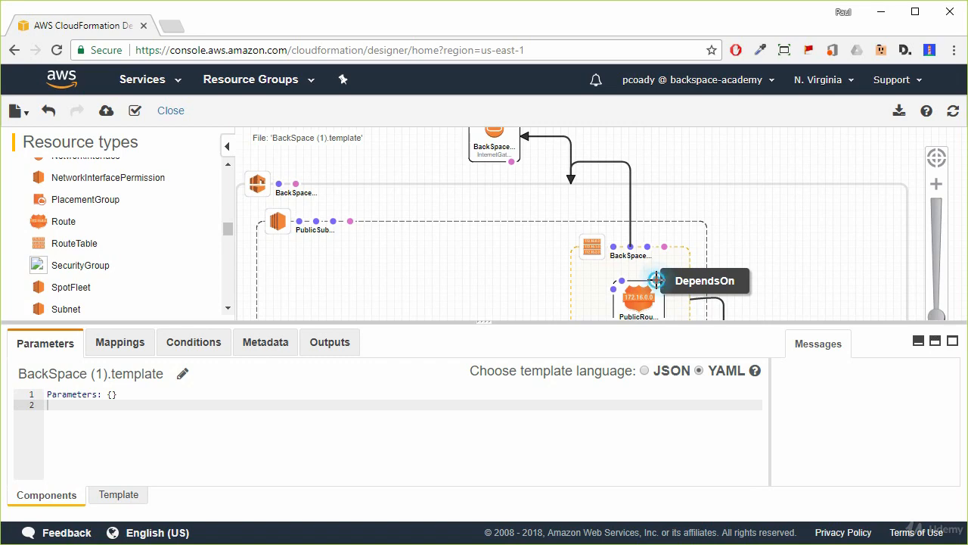
drag(656, 280, 664, 246)
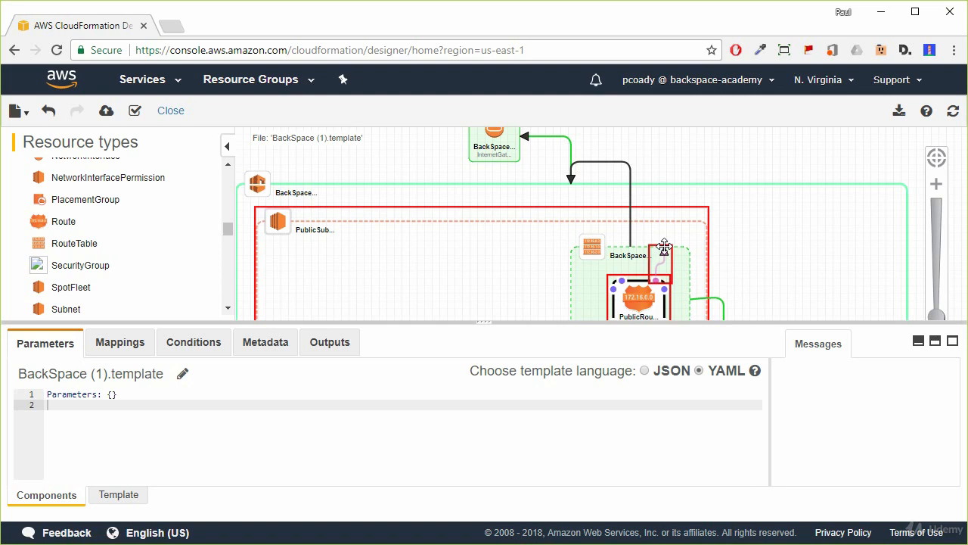
drag(664, 246, 572, 150)
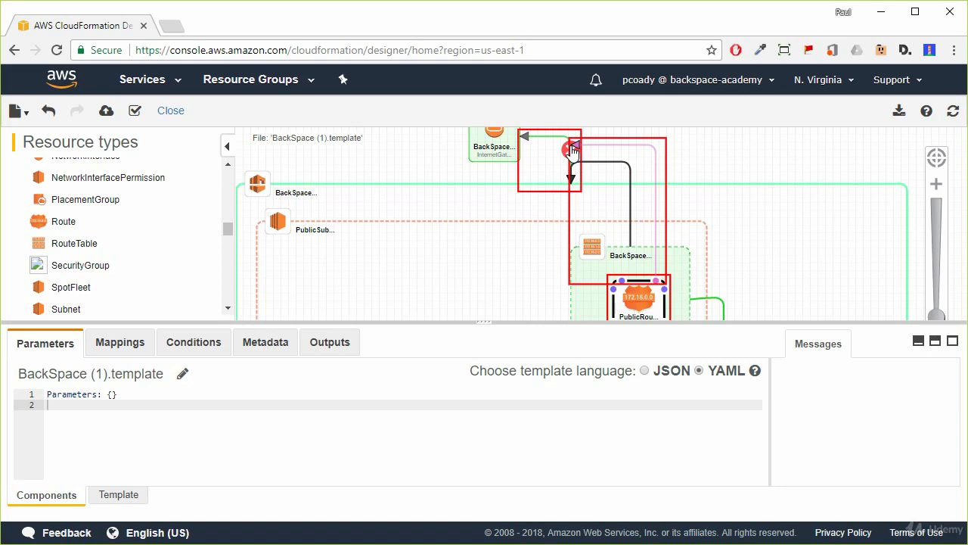
drag(572, 150, 573, 152)
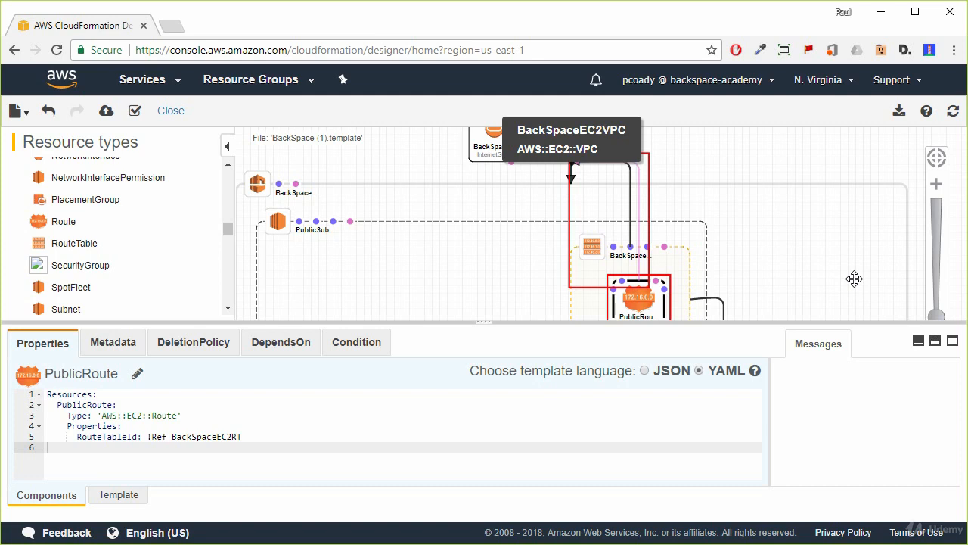
click(877, 236)
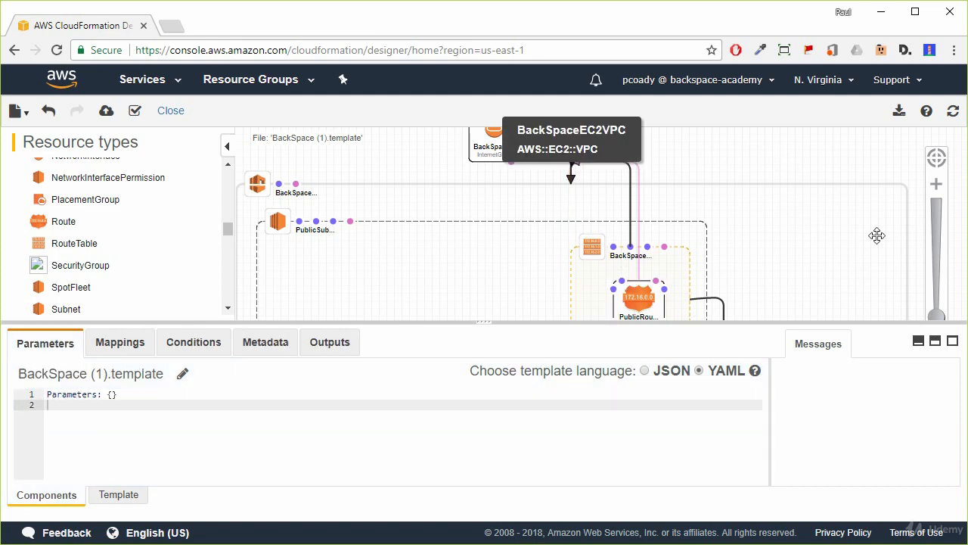
- Link PublicRoute to the BackSpace internet gateway through its GatewayId property
click(917, 342)
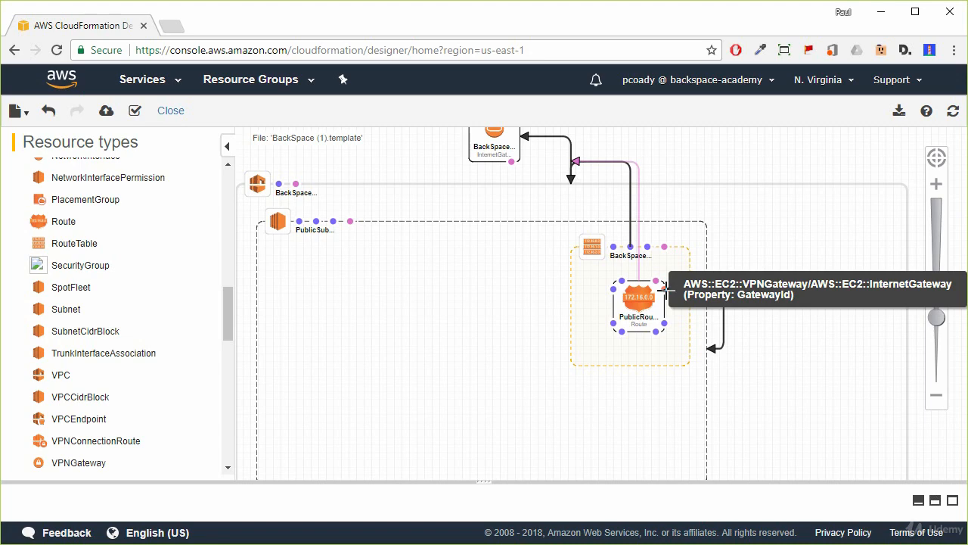
drag(665, 288, 668, 289)
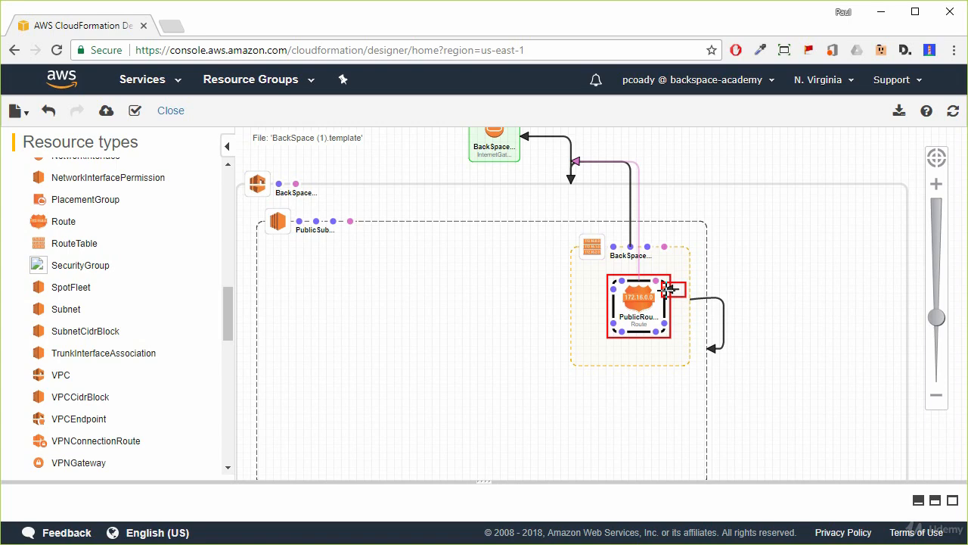
drag(668, 289, 504, 144)
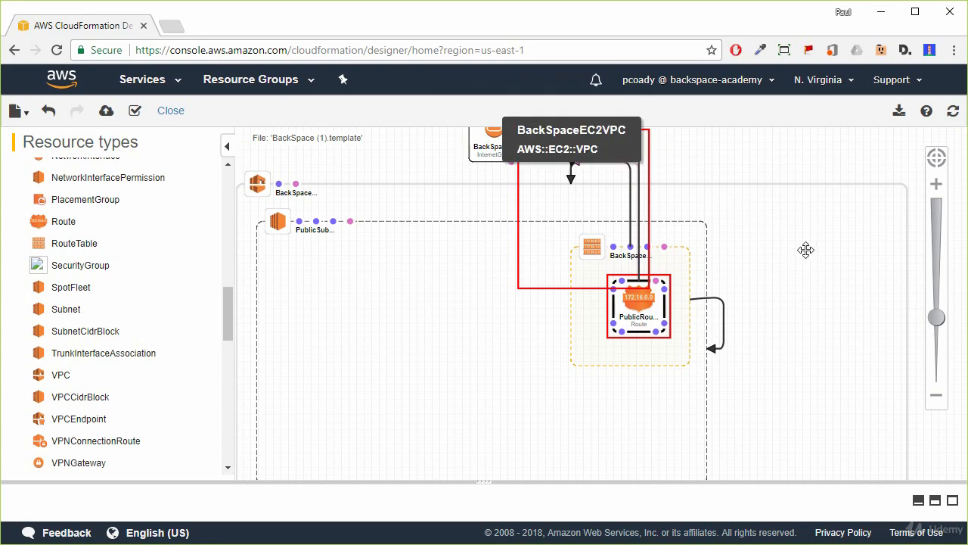
click(834, 165)
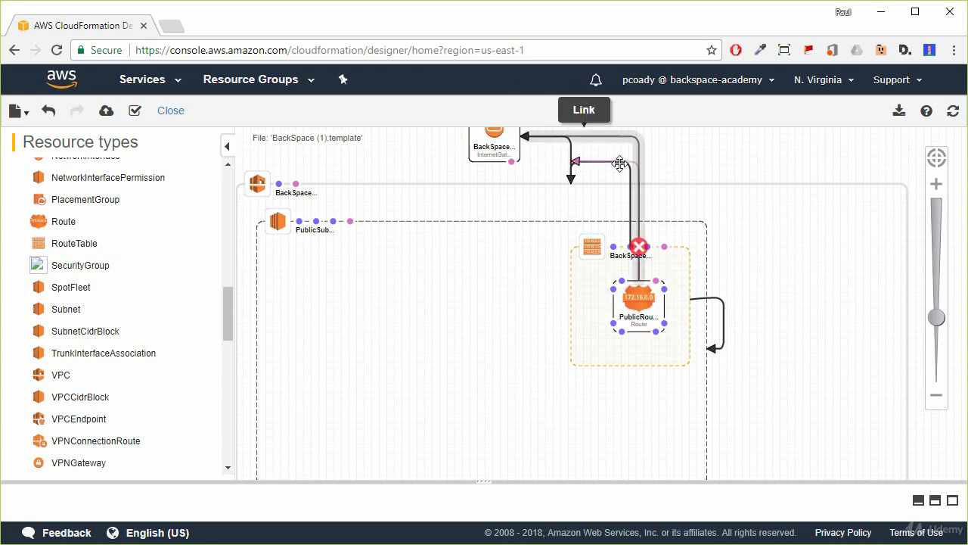
click(617, 134)
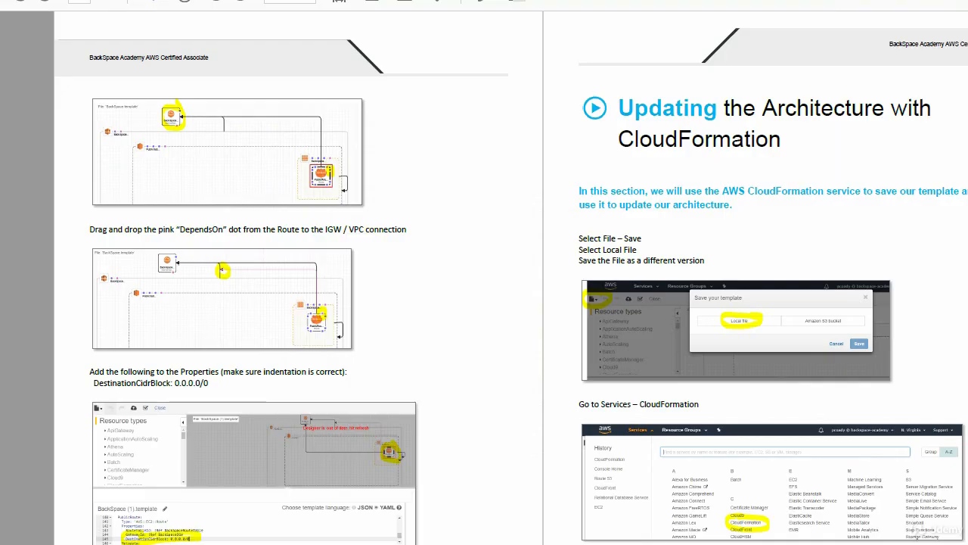
- Copy the line "DestinationCidrBlock: 0.0.0.0/0" from the lab notes document and return to CloudFormation Designer
drag(212, 384, 119, 388)
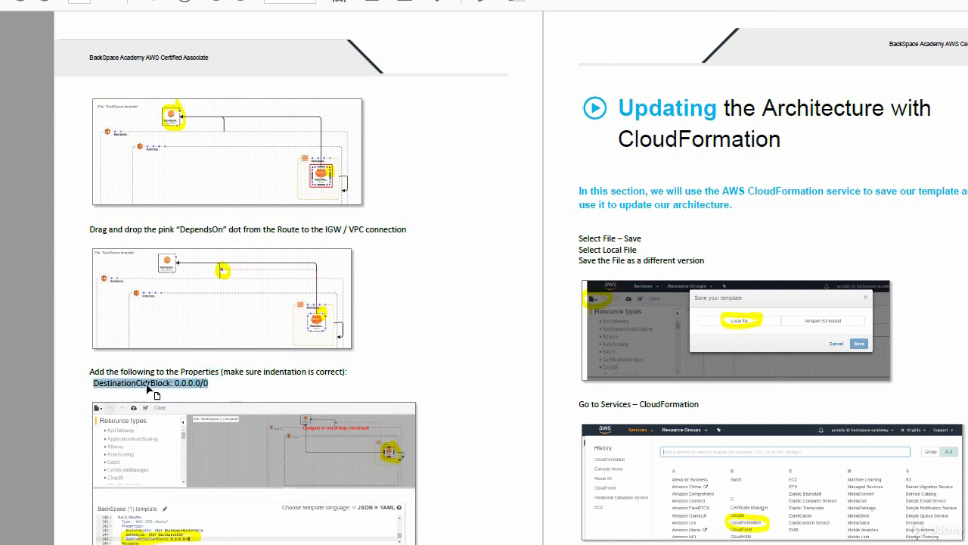
right_click(147, 385)
click(168, 399)
key(alt+Tab)
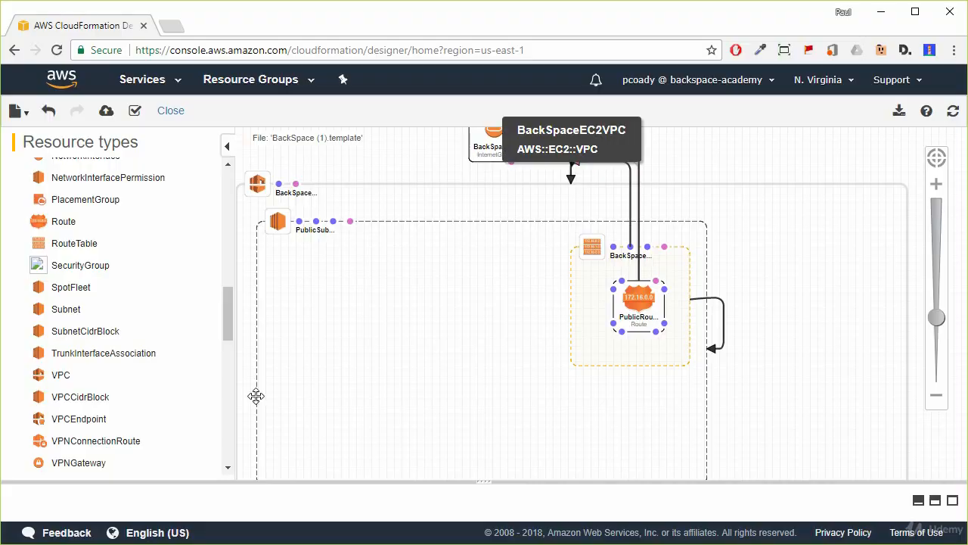
- Add the line "DestinationCidrBlock: 0.0.0.0/0" below GatewayId in PublicRoute's YAML properties and refresh the diagram
click(642, 322)
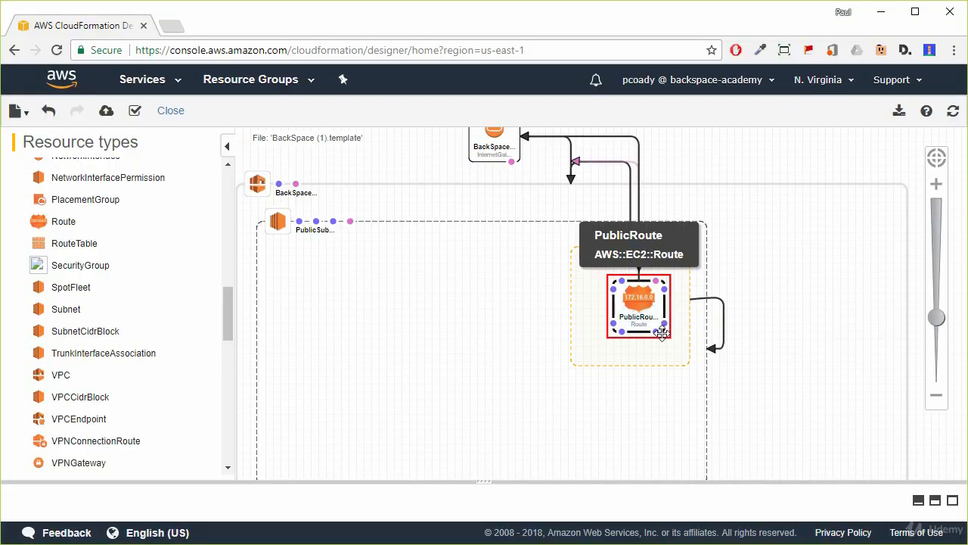
click(935, 500)
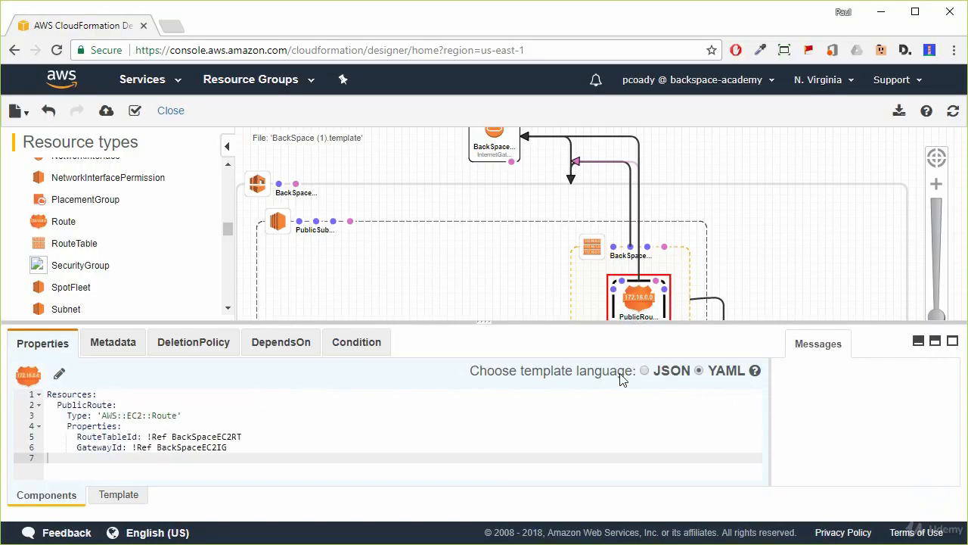
click(234, 448)
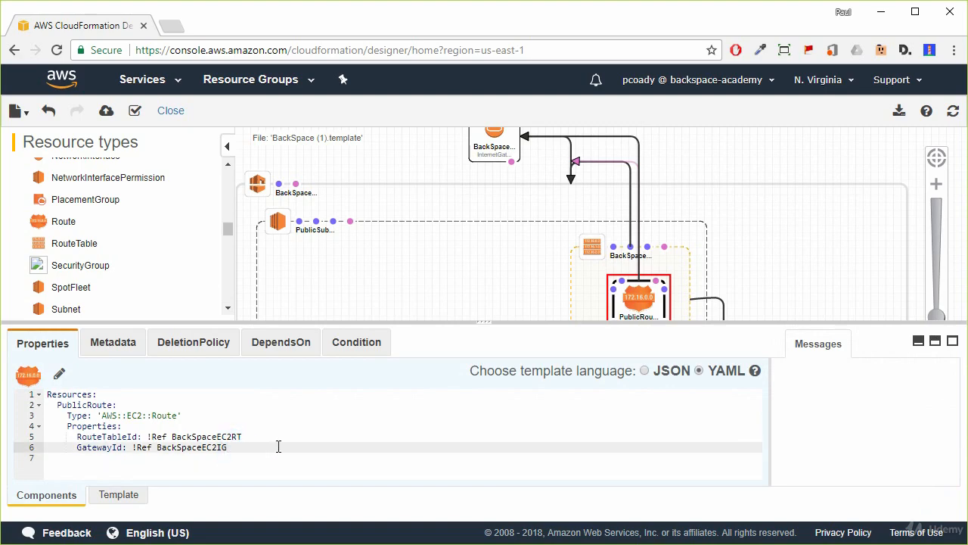
key(Return)
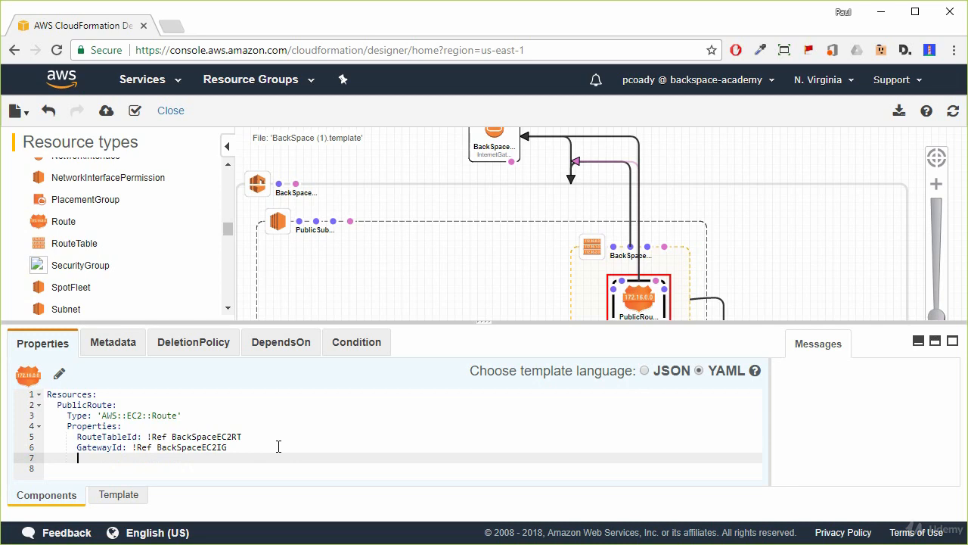
key(ctrl+v)
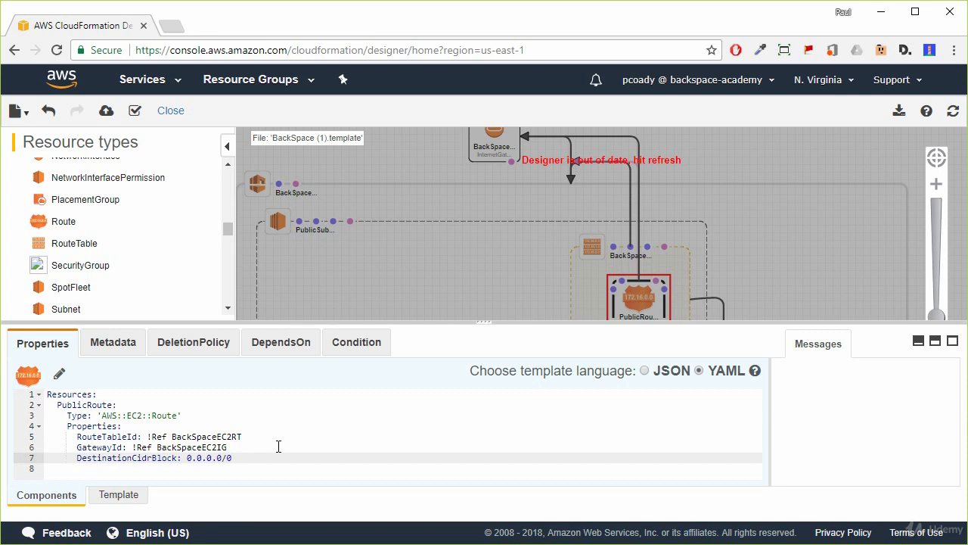
click(952, 113)
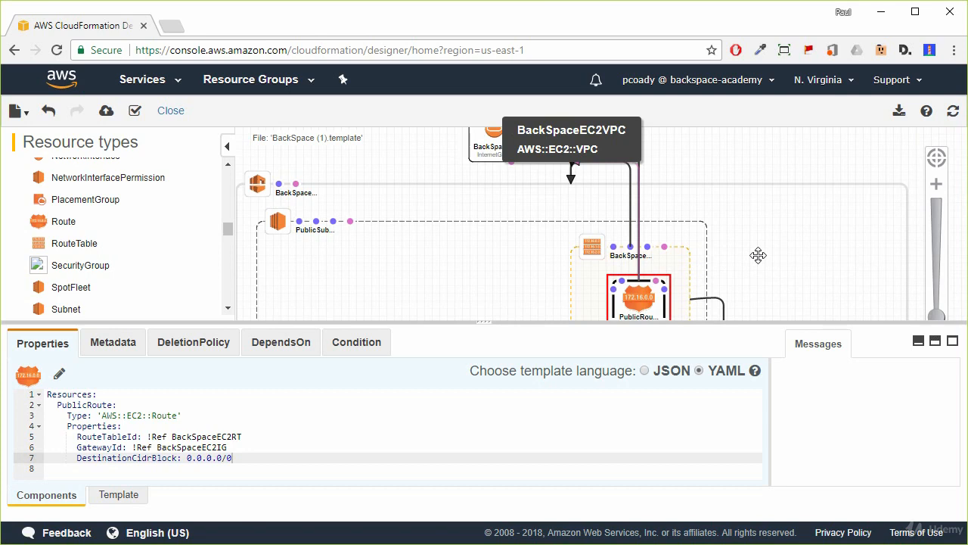
- Save the template as a local file, overwriting BackSpace (1).template in the Resources folder, and dismiss the download notice
click(16, 110)
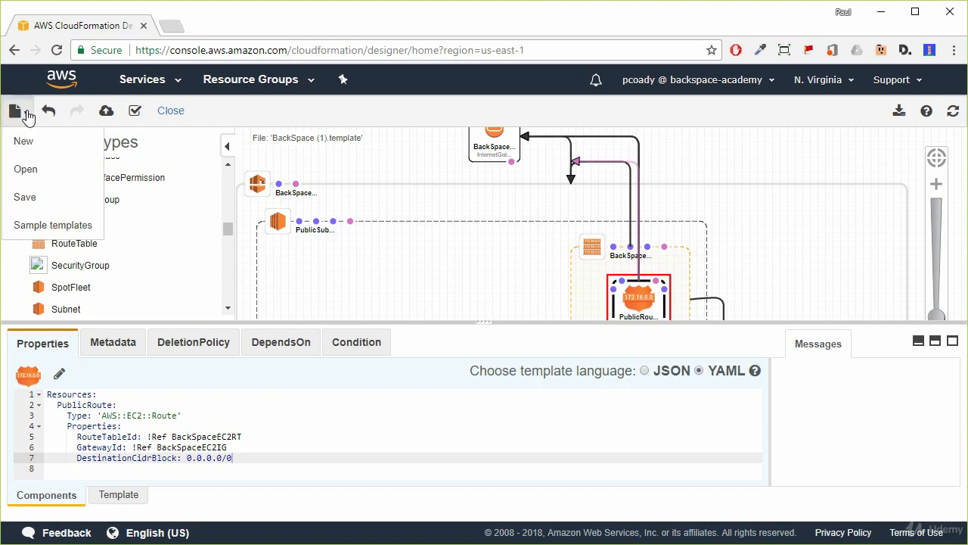
click(25, 199)
click(394, 168)
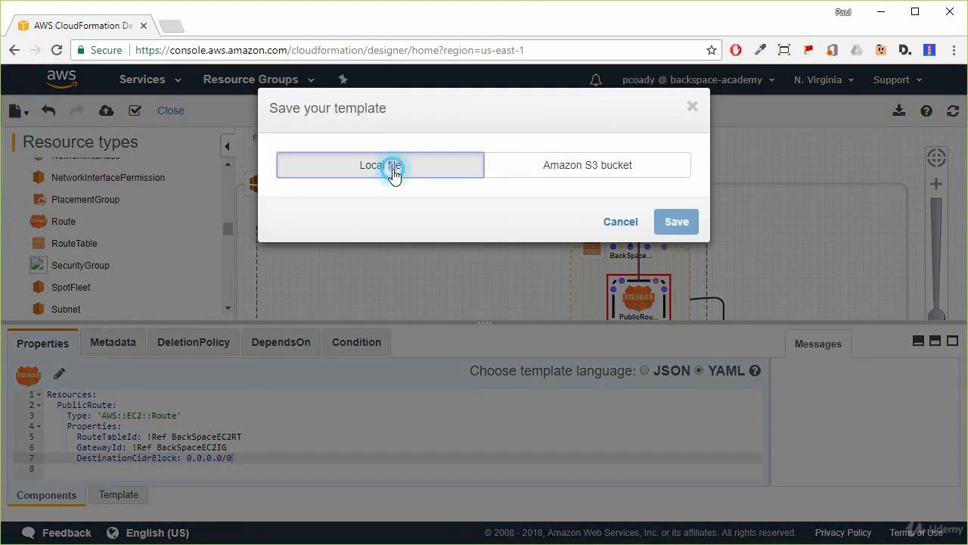
click(676, 290)
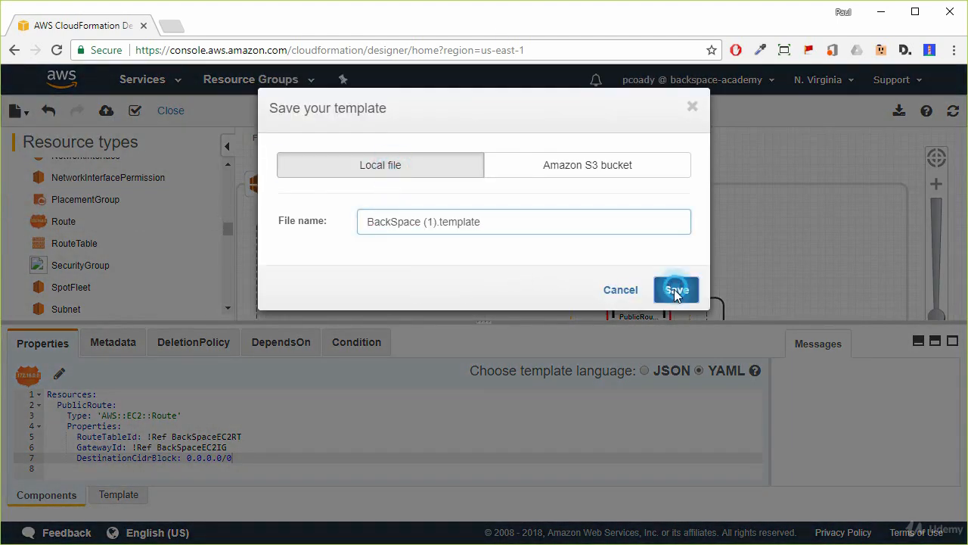
click(250, 104)
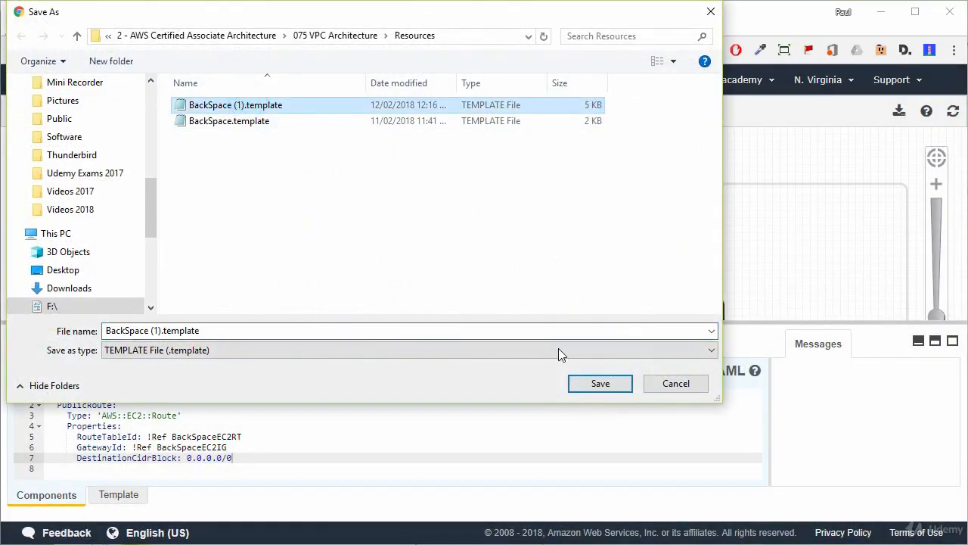
click(610, 387)
click(594, 320)
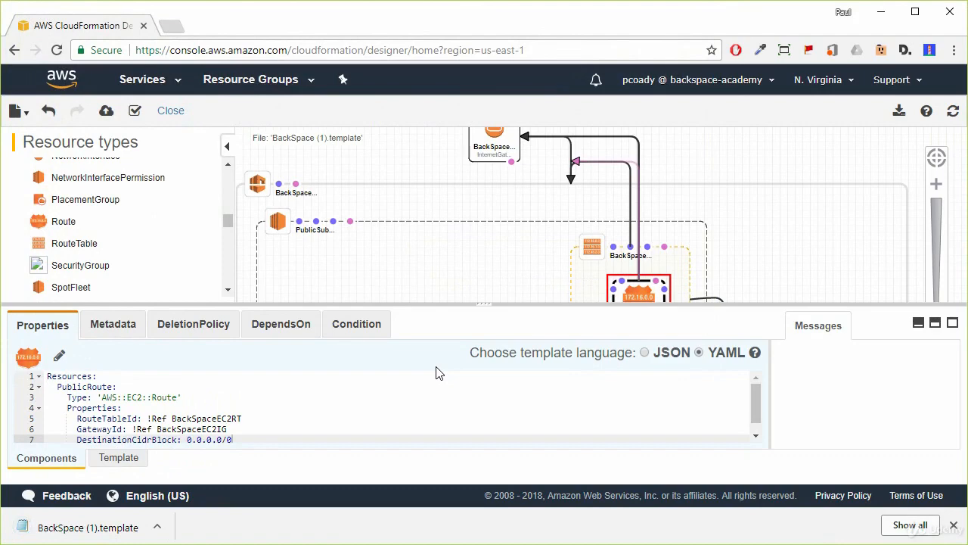
click(953, 524)
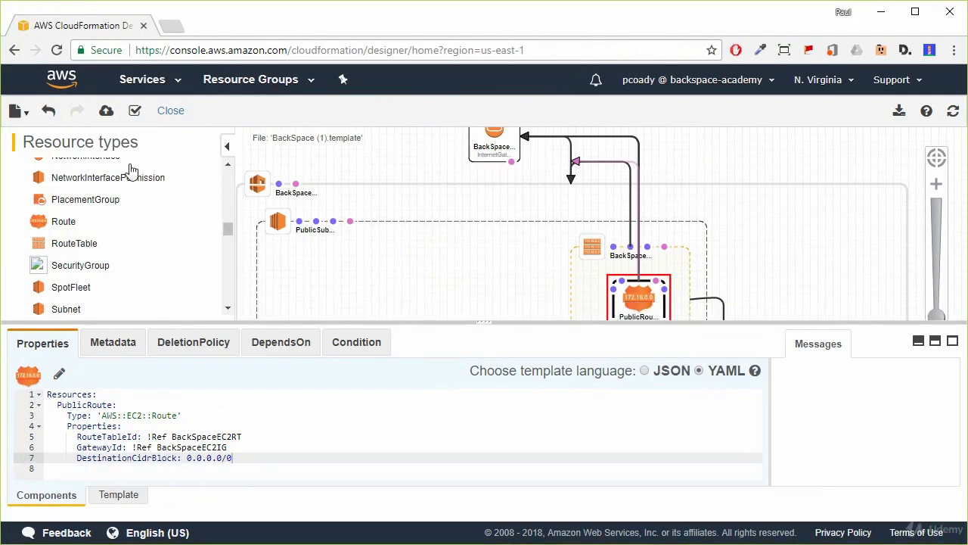
- Leave Designer for the CloudFormation stack list and open the details of the BackSpace stack
click(177, 83)
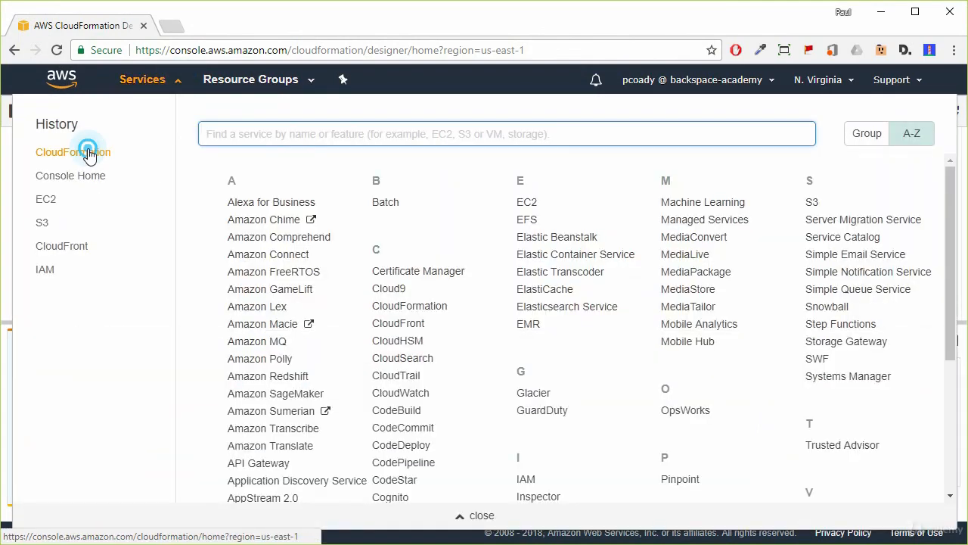
click(94, 152)
click(546, 132)
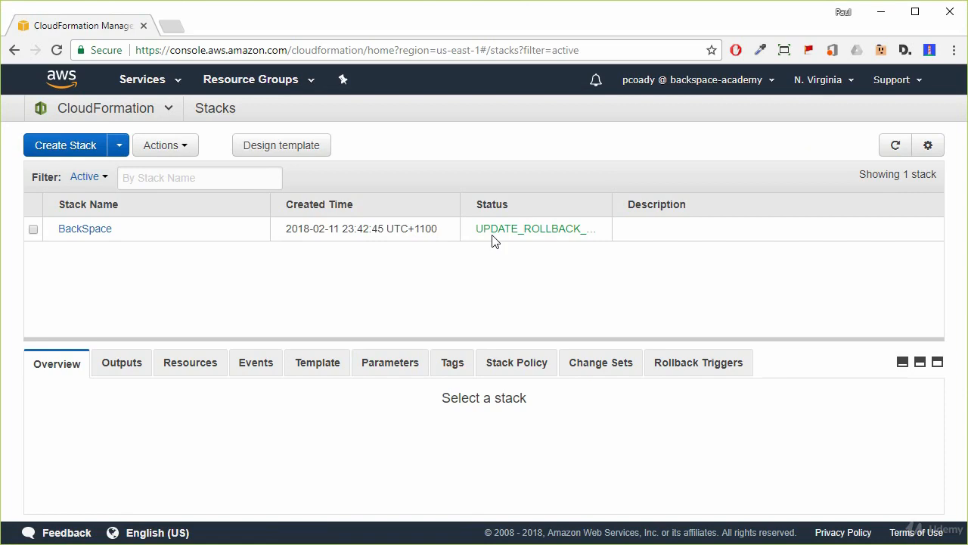
click(79, 229)
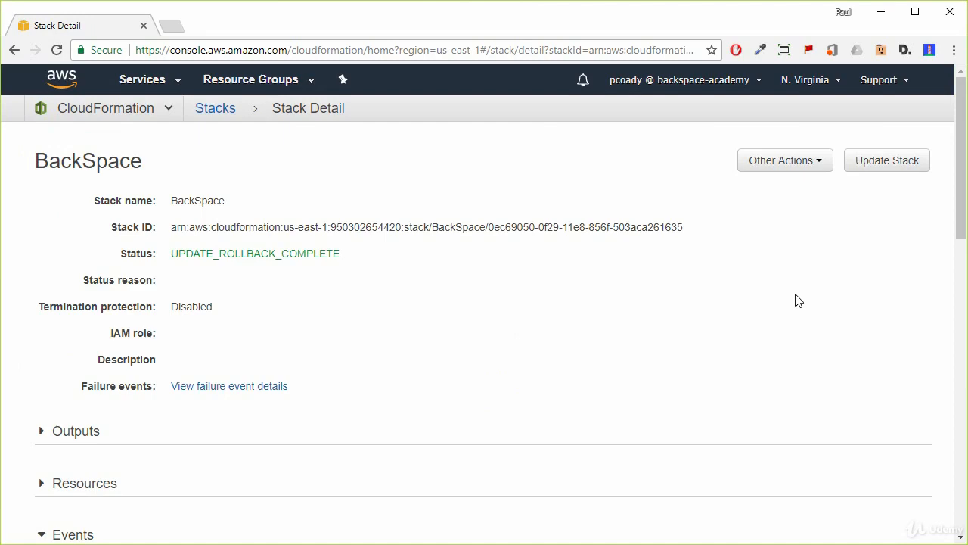
- Start an update of the BackSpace stack and upload BackSpace (1).template as its new template
click(901, 165)
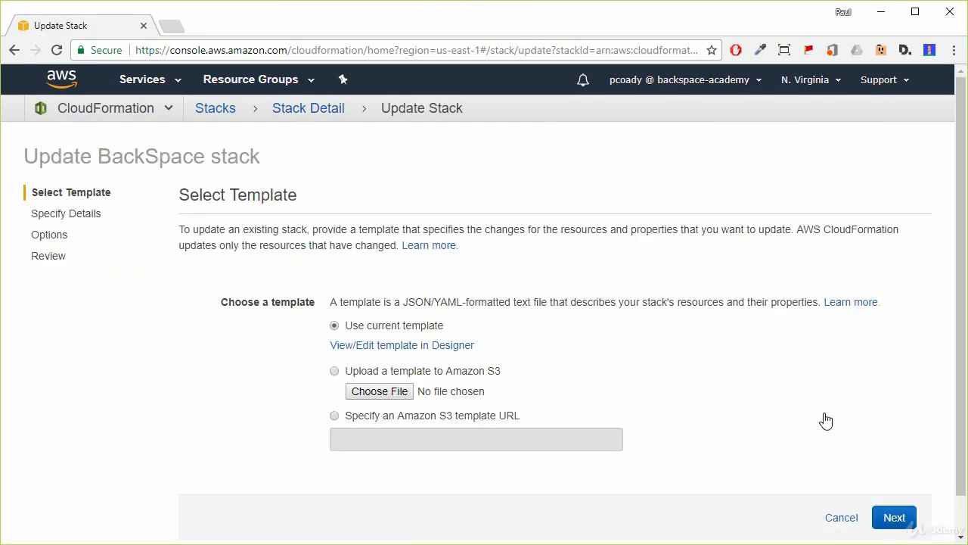
click(382, 392)
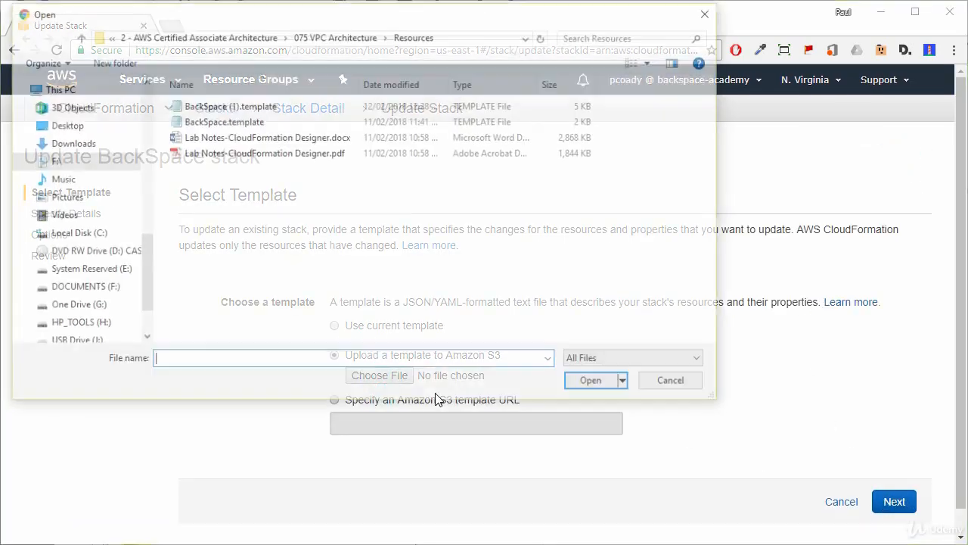
click(244, 105)
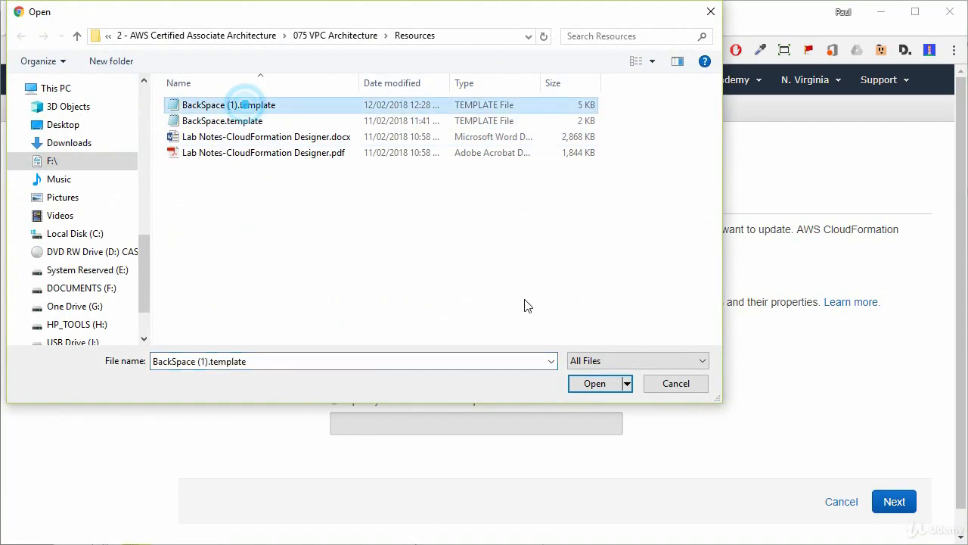
click(594, 384)
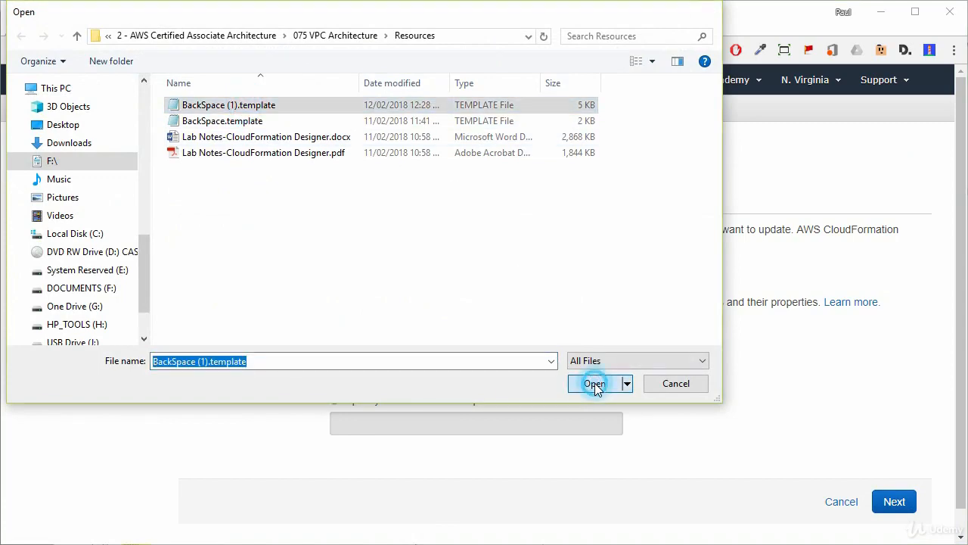
click(895, 506)
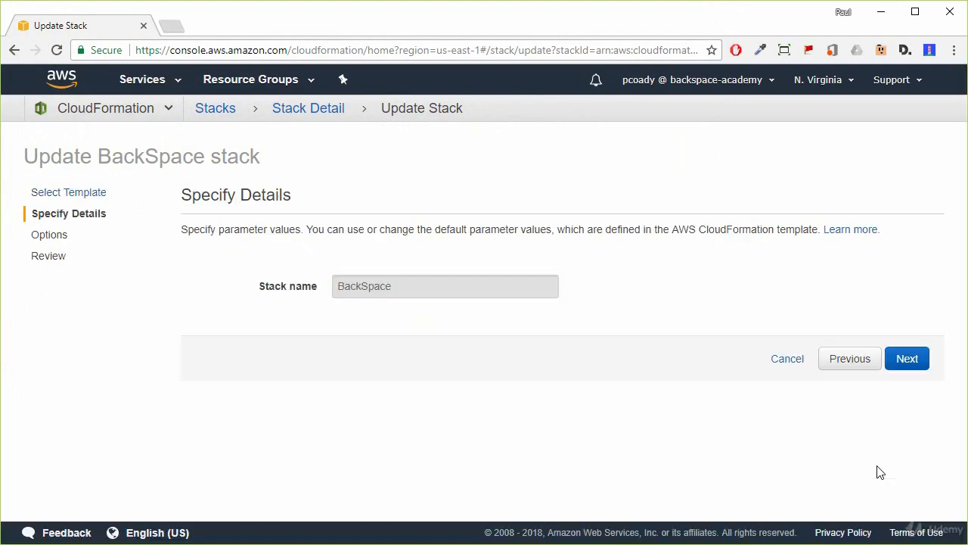
- Run the BackSpace stack update with the stack details and options left as they are, and review its events
click(386, 295)
click(906, 357)
scroll(643, 379, down, 10)
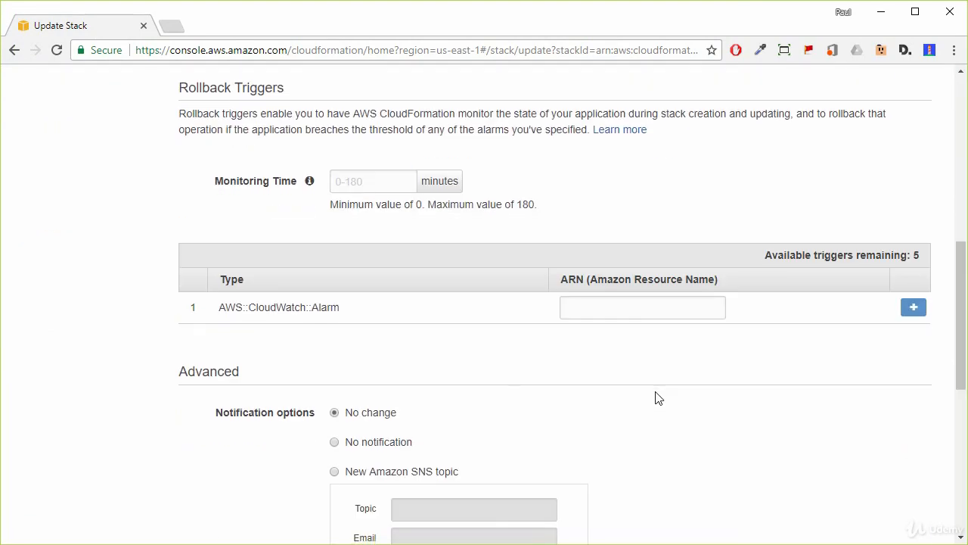
click(898, 477)
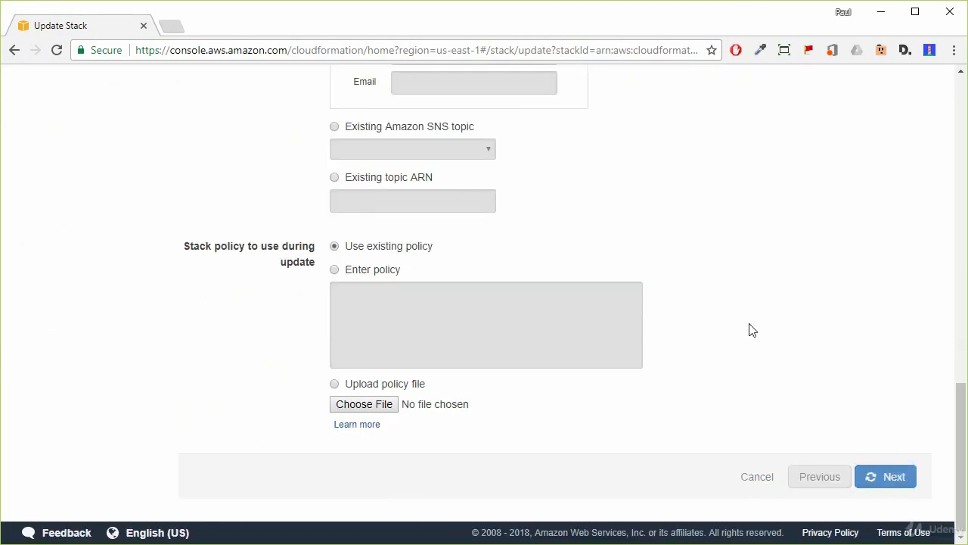
click(894, 477)
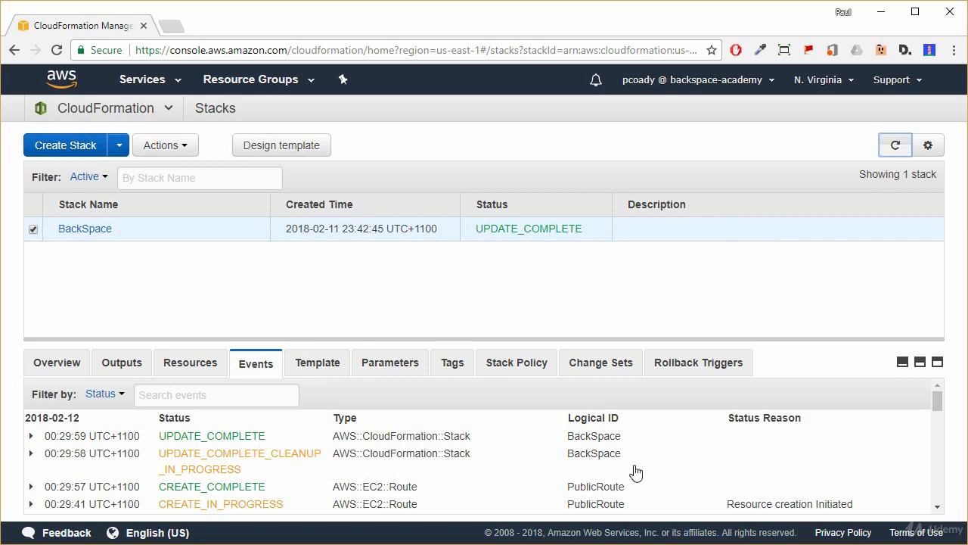
click(938, 508)
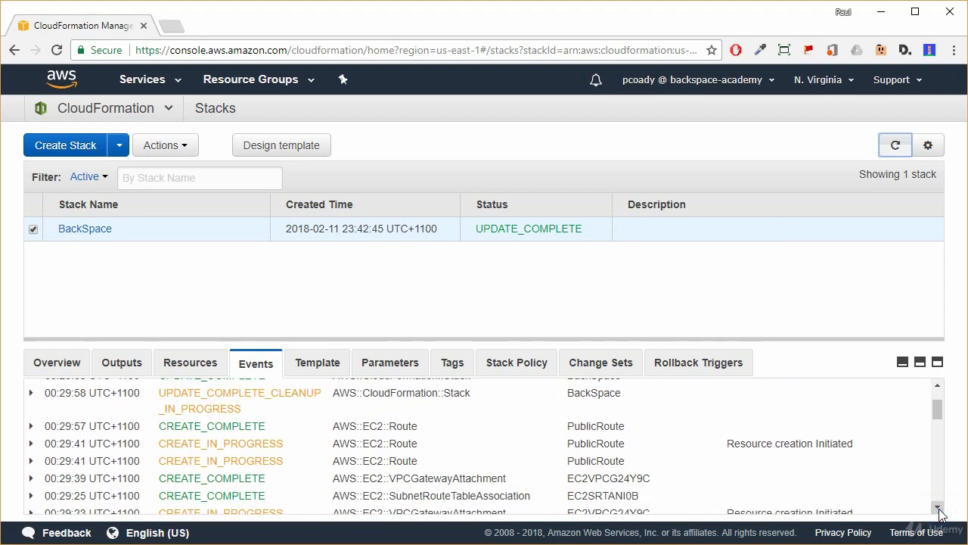
click(939, 509)
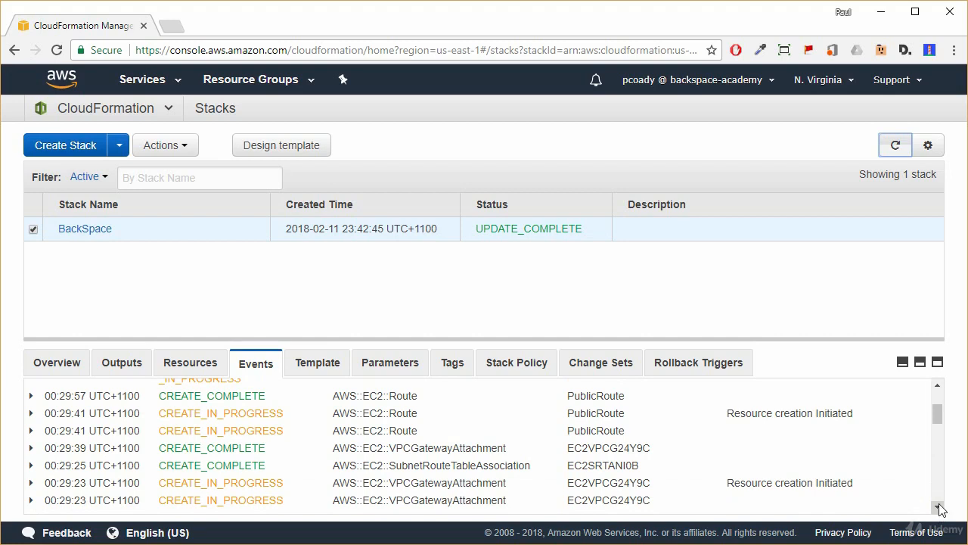
drag(945, 421, 942, 407)
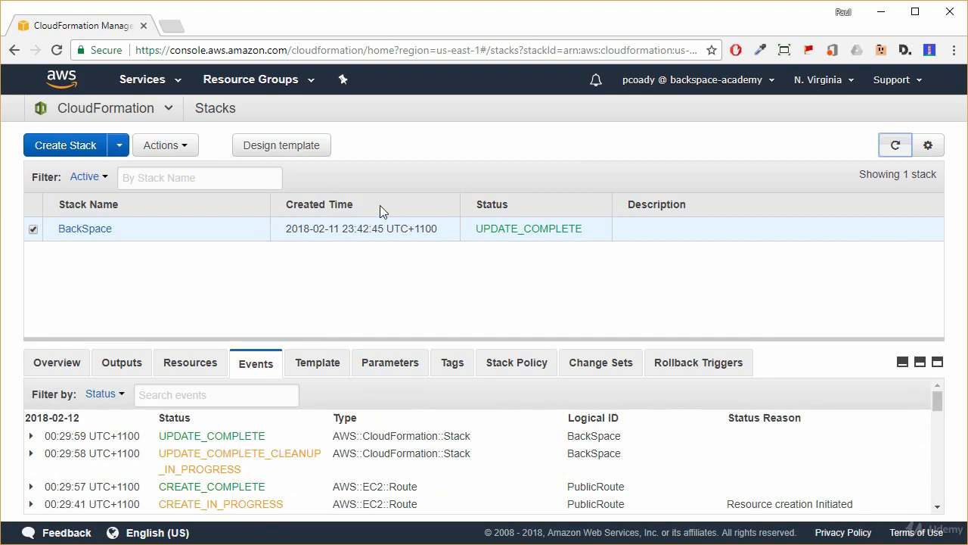
- Return to CloudFormation Designer and open the local file BackSpace (1).template, showing its internet gateway and VPC on the canvas
click(297, 154)
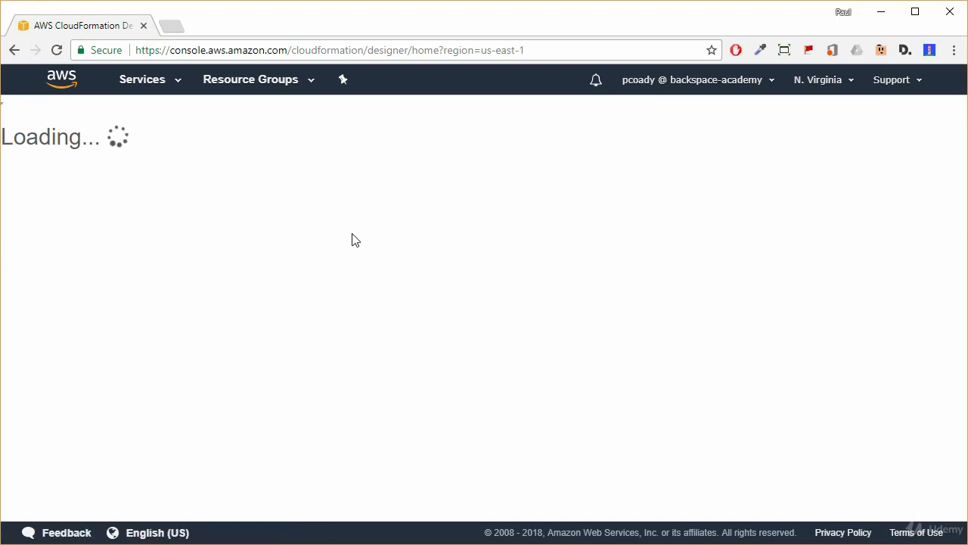
click(18, 111)
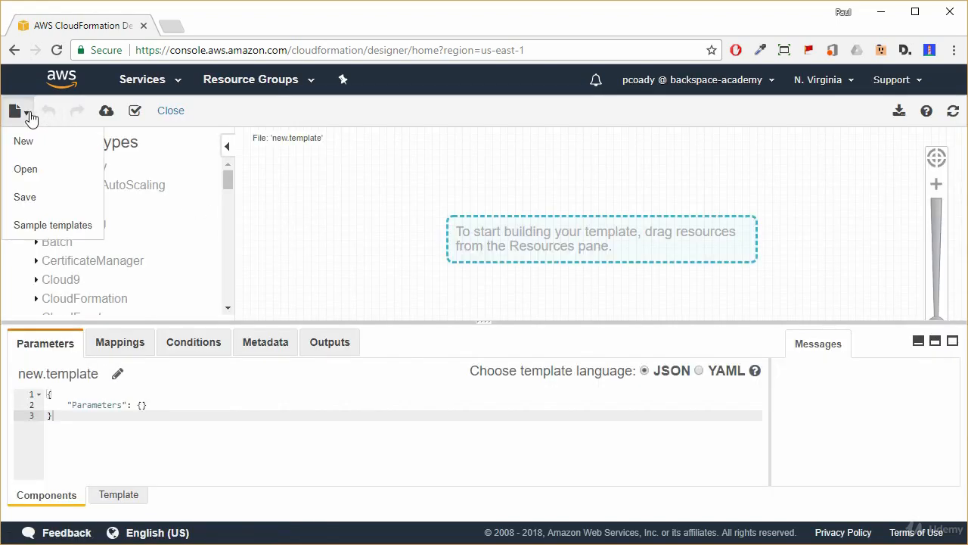
click(25, 167)
click(352, 205)
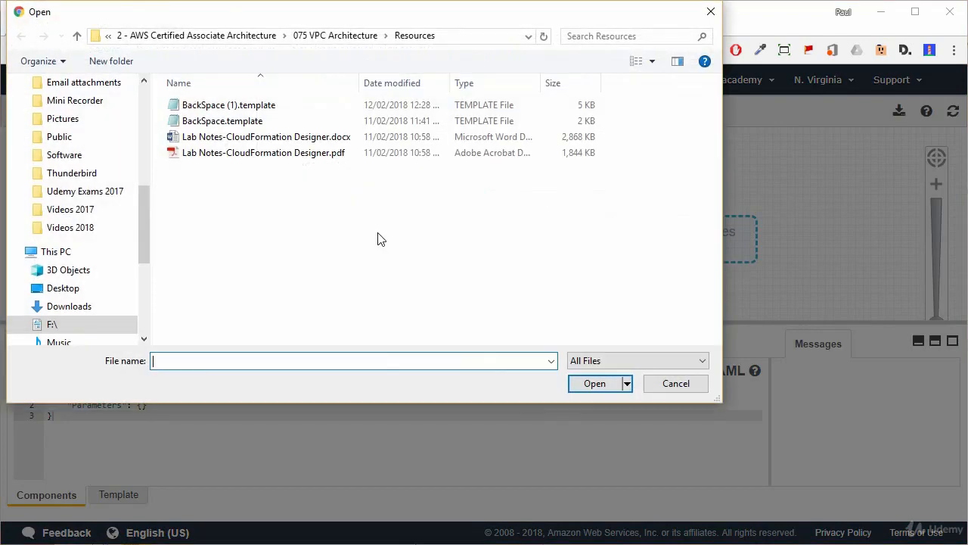
click(248, 106)
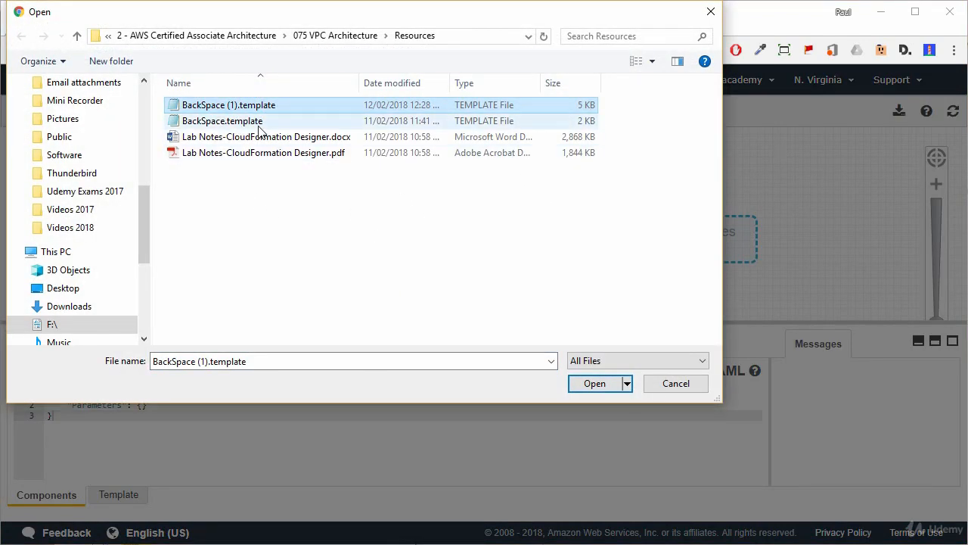
click(601, 383)
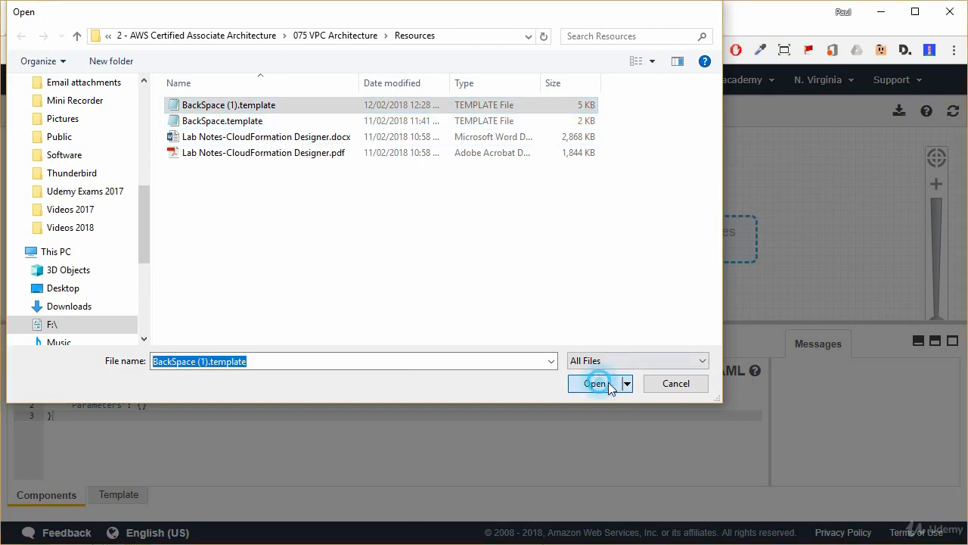
click(685, 259)
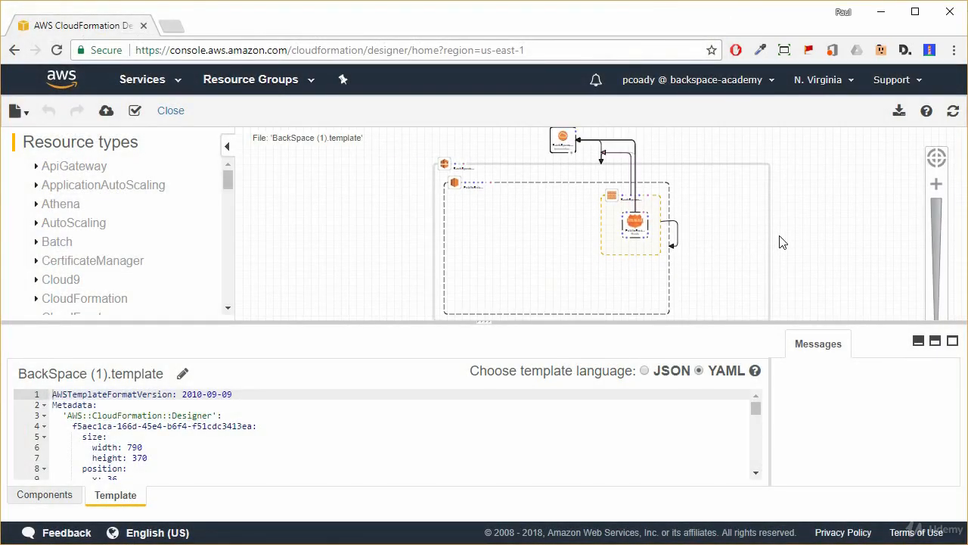
click(785, 188)
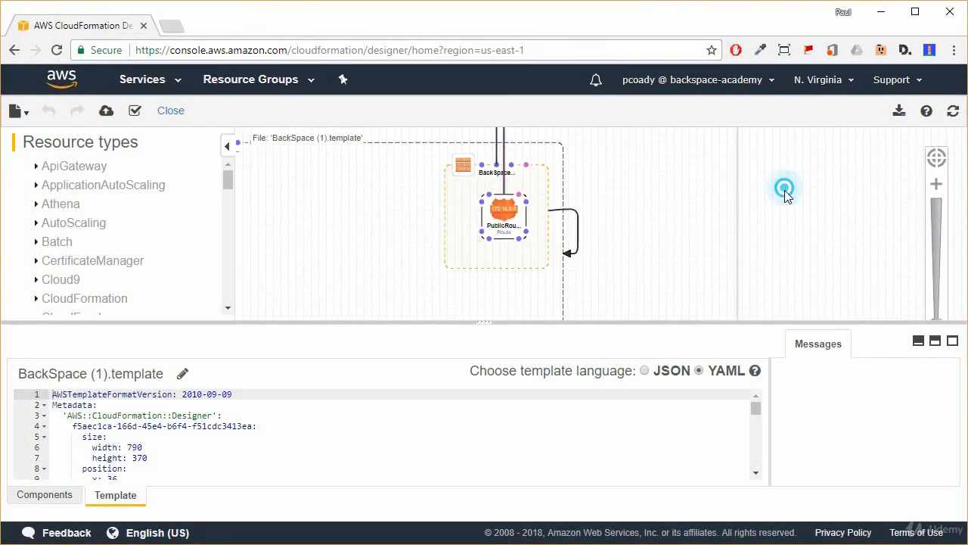
drag(817, 164, 873, 247)
scroll(873, 244, up, 1)
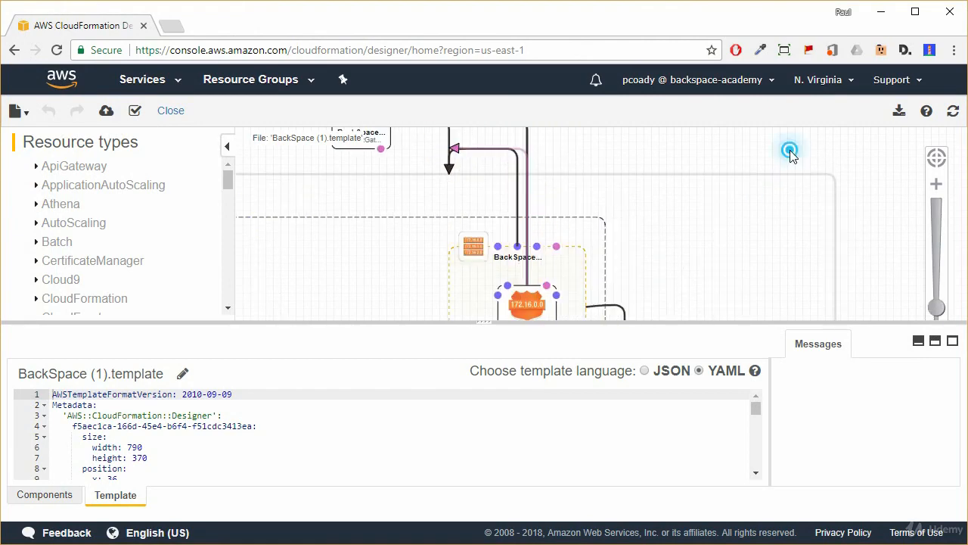
drag(790, 150, 836, 194)
scroll(917, 187, down, 2)
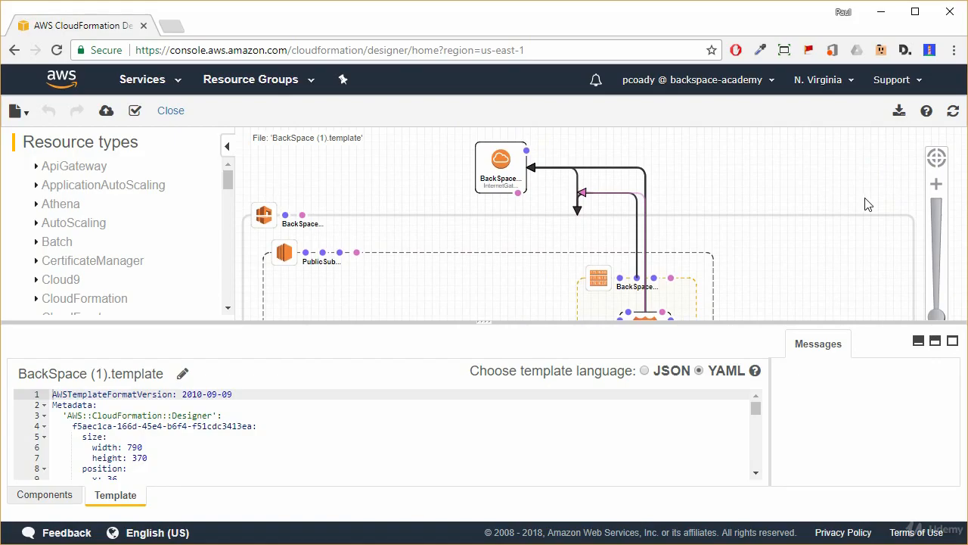